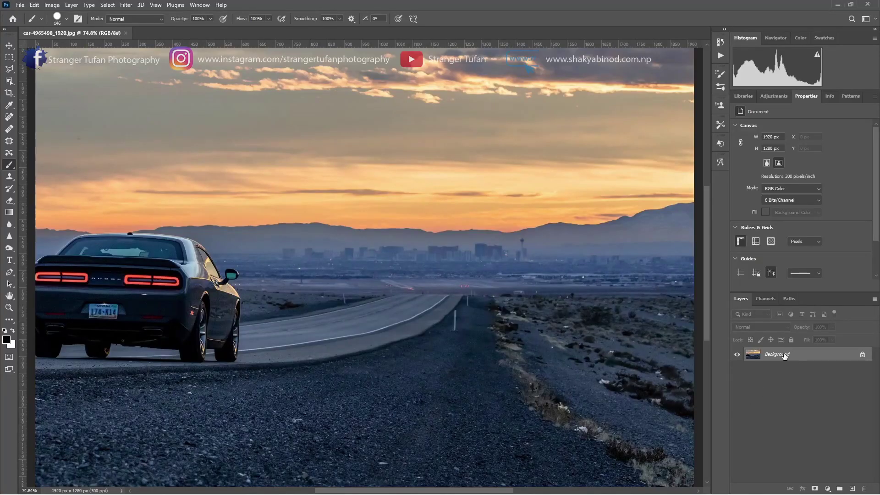
Step: Duplicate the Background layer into a Background copy layer
drag(791, 353, 852, 490)
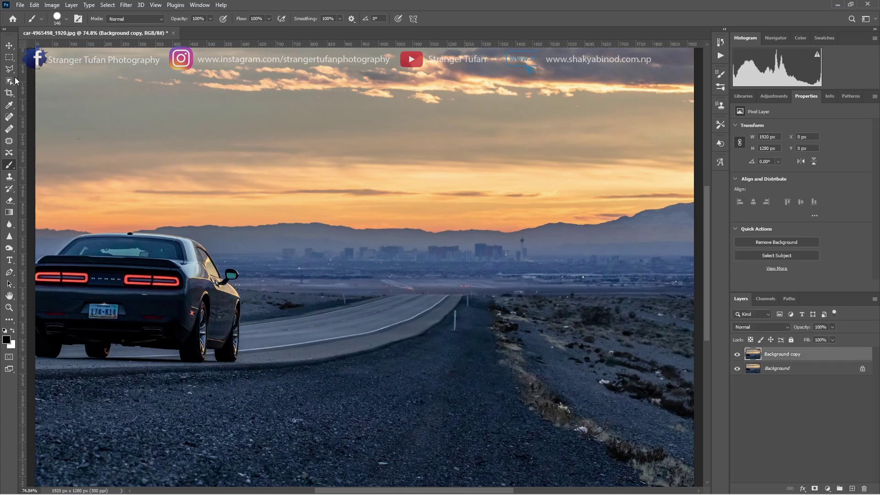
Step: Select the car with the Object Selection Tool and add it as a layer mask on Background copy
drag(9, 81, 54, 90)
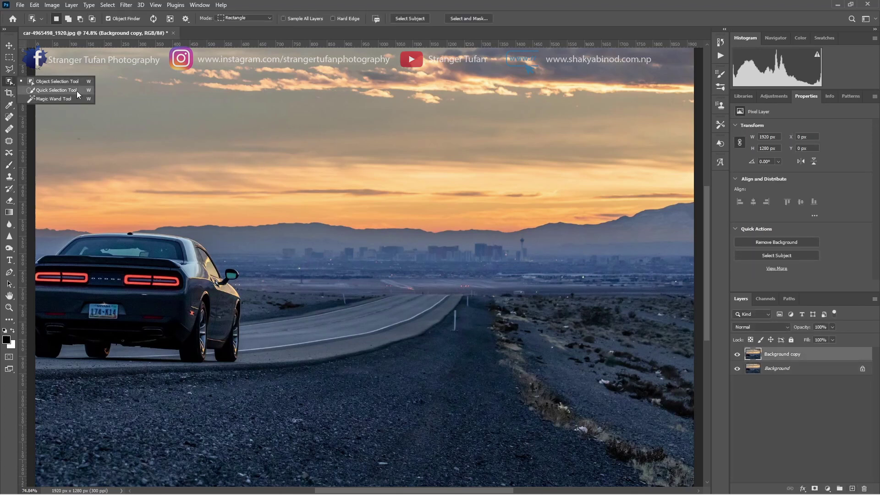
click(55, 81)
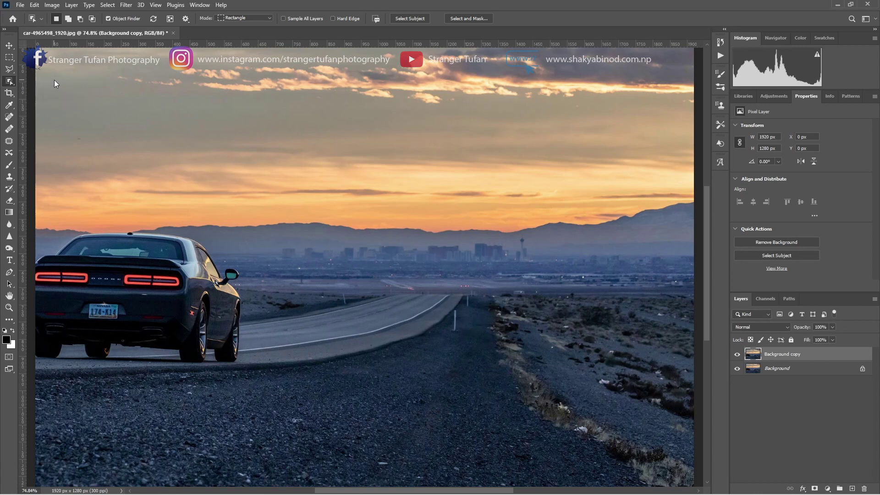
click(173, 269)
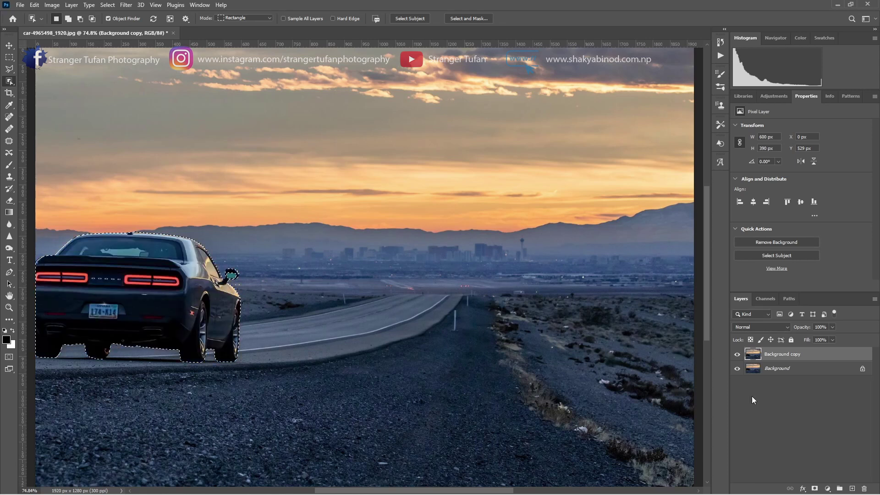
click(816, 489)
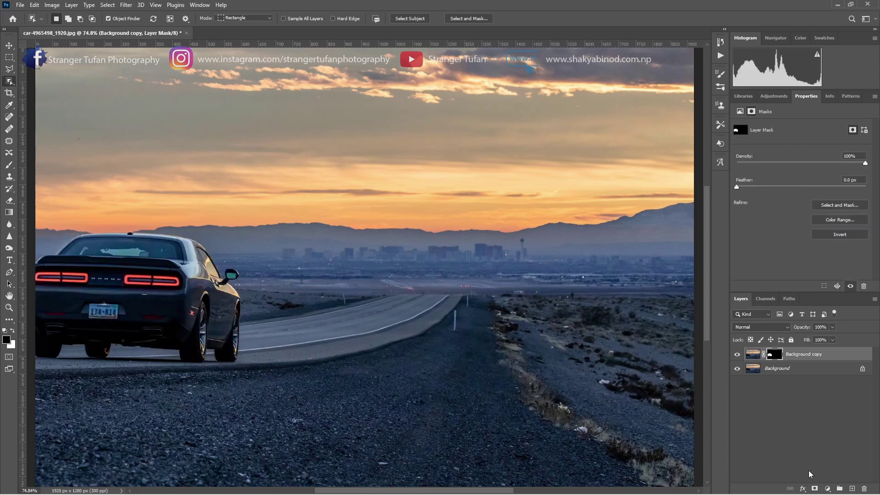
Step: Load the car mask, copy the car from Background to Layer 1, and move Layer 1 to the top
click(786, 433)
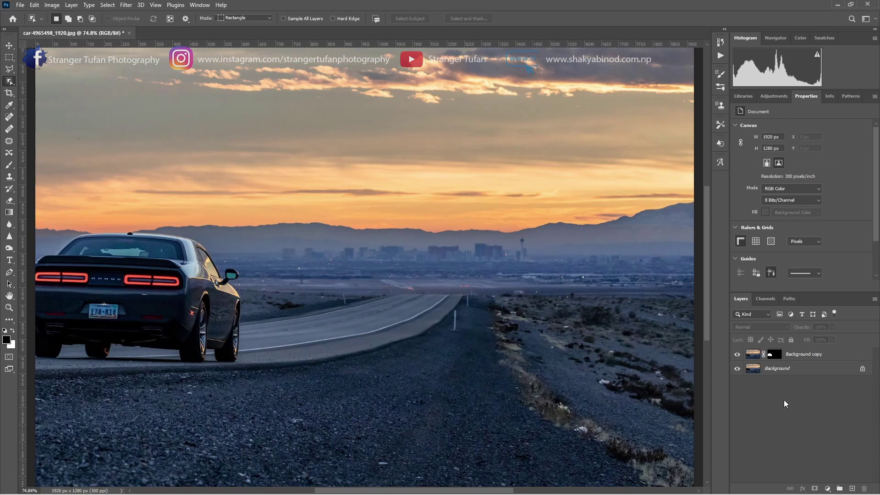
ctrl+click(774, 355)
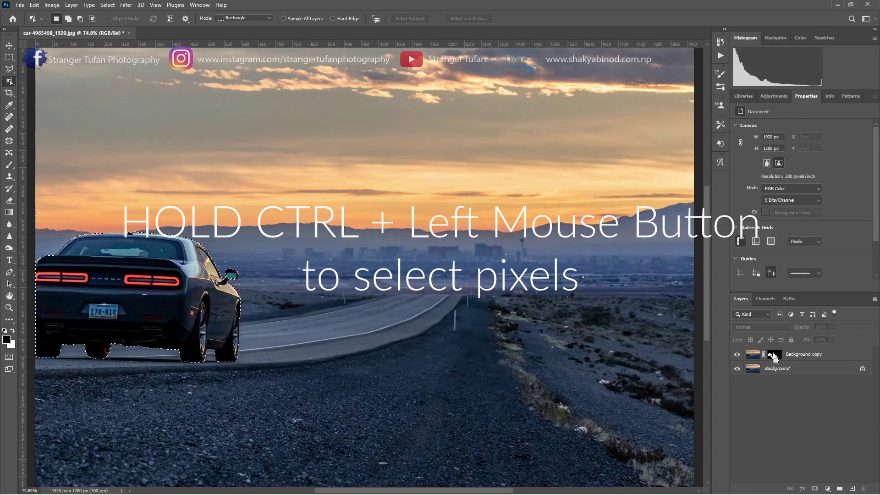
click(778, 371)
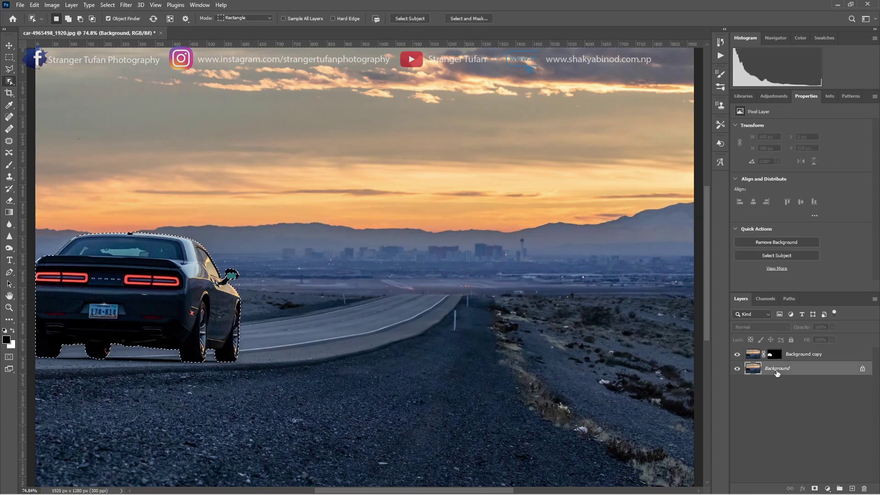
key(ctrl+j)
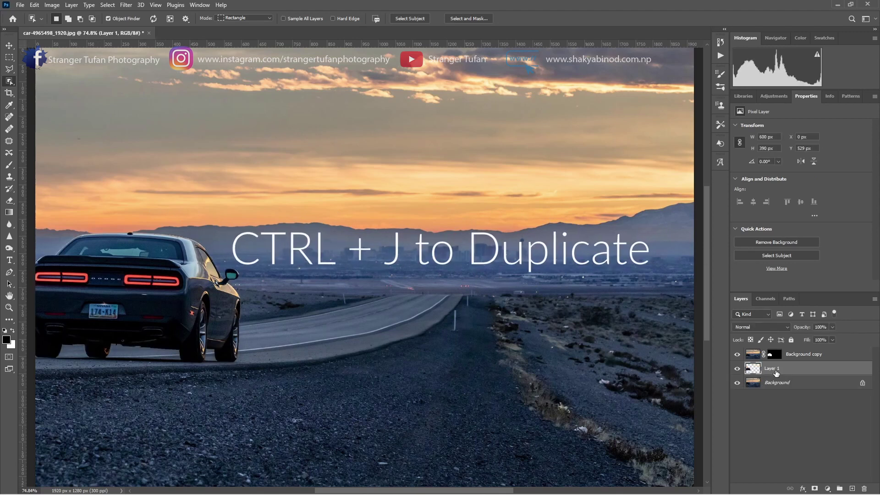
click(768, 404)
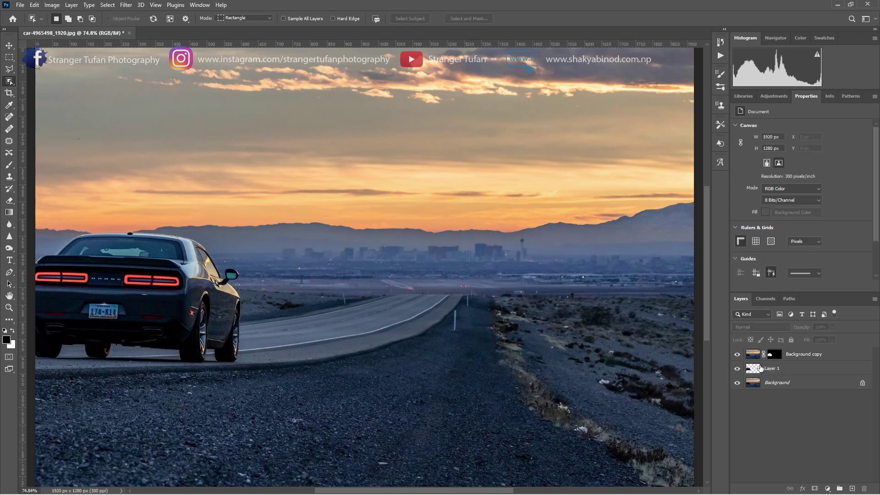
drag(769, 365, 768, 356)
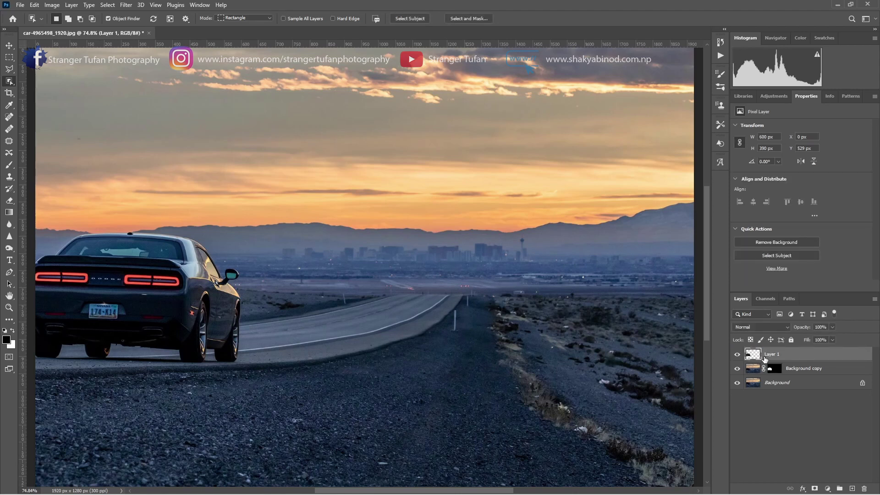
key(ctrl+t)
Step: Shift the car copy right beside the original and send Layer 1 behind Background copy
drag(183, 317, 295, 318)
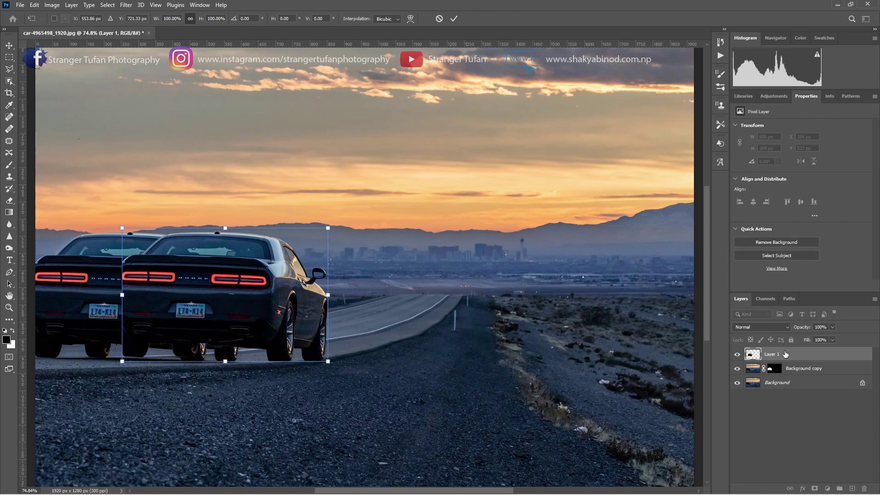
key(Escape)
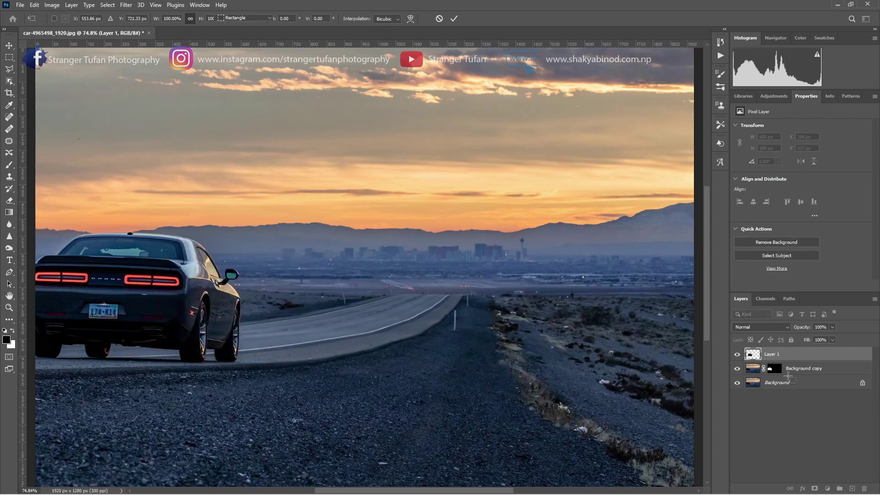
key(ctrl+bracketleft)
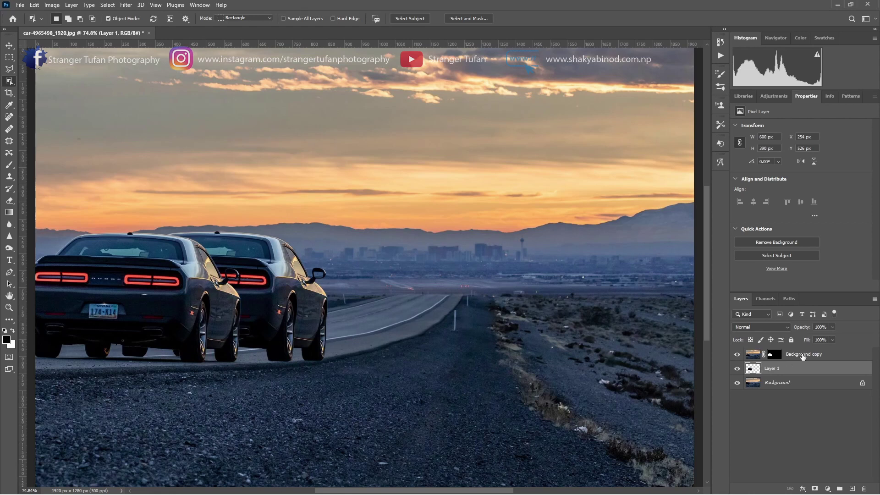
Step: Rename Background copy to 'first car' and Layer 1 to 'second car'
double_click(803, 354)
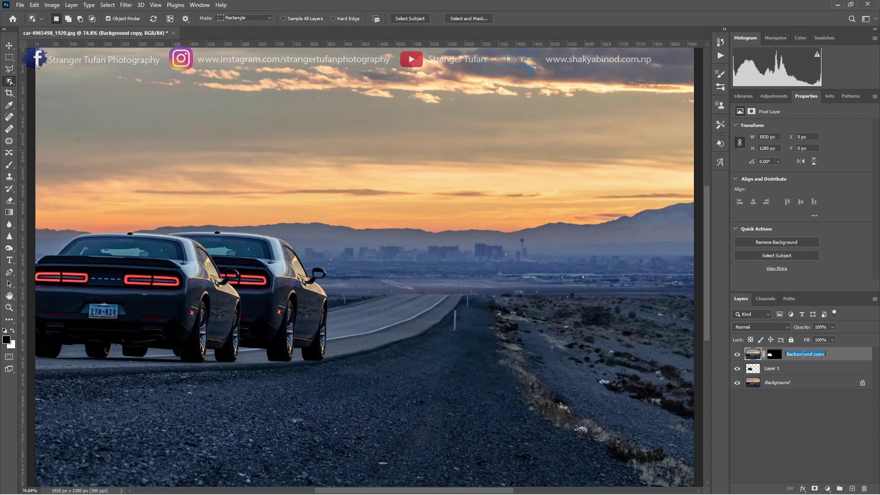
text(fi)
text(rst ca)
key(Return)
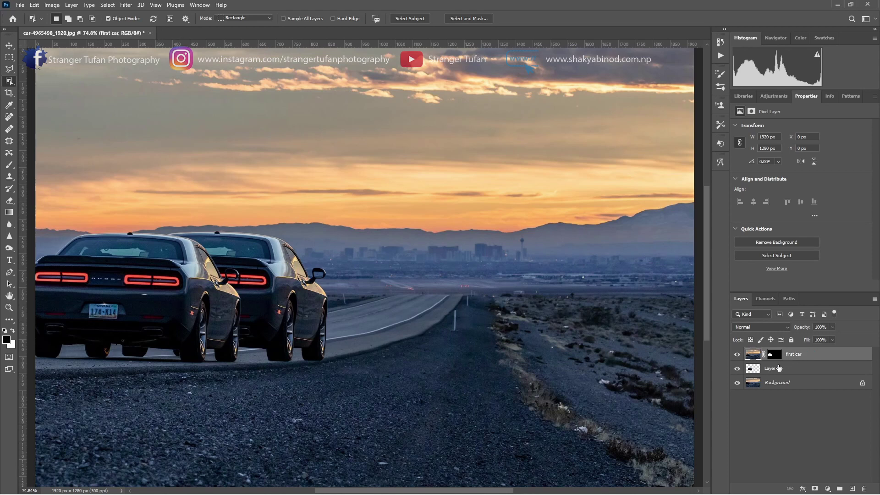
double_click(779, 368)
text(second car)
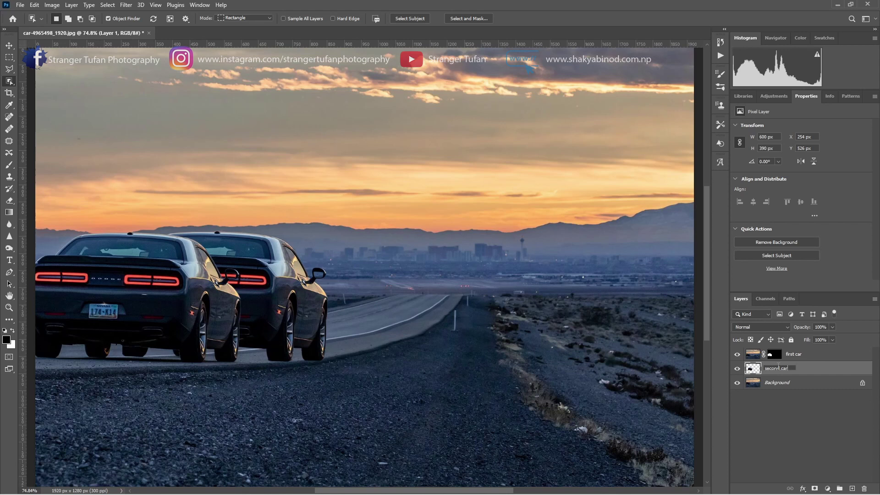
key(Return)
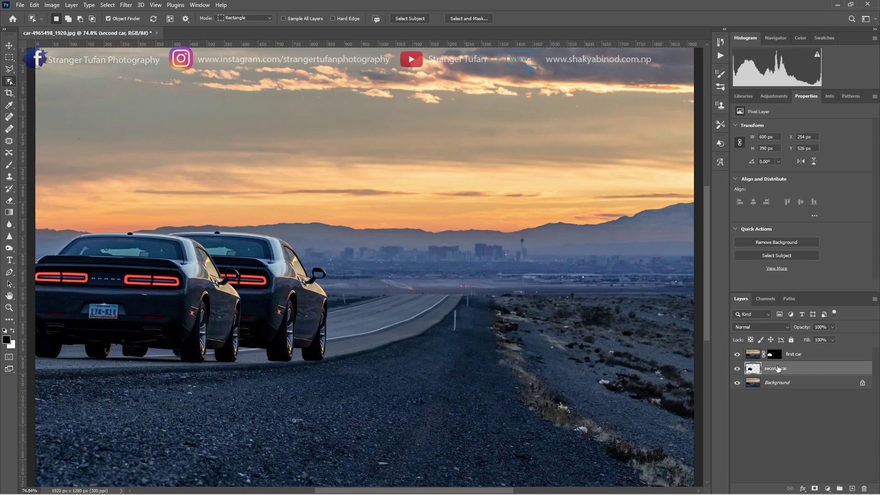
Step: Move the second car right and down, shrinking it so it looks farther away
key(ctrl+t)
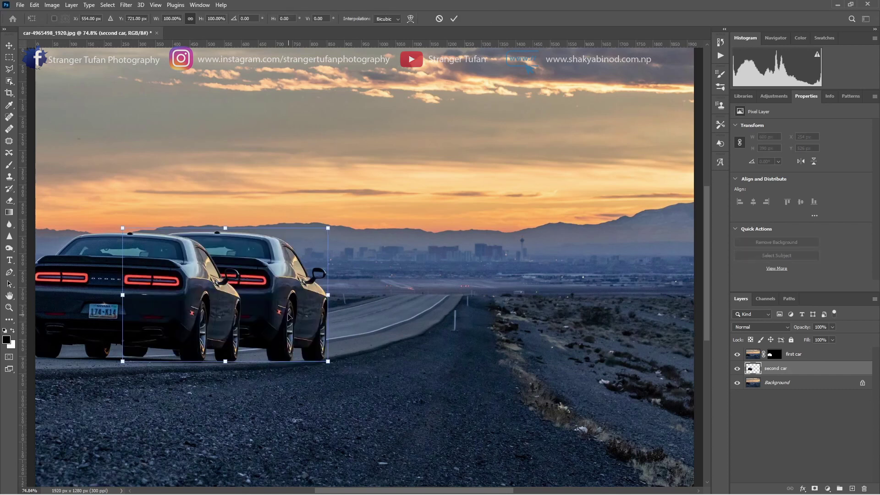
click(9, 46)
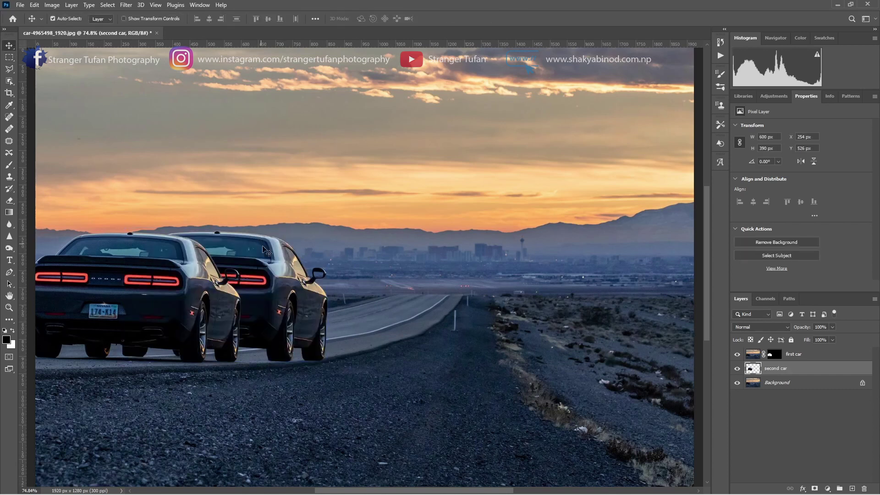
drag(271, 288, 351, 330)
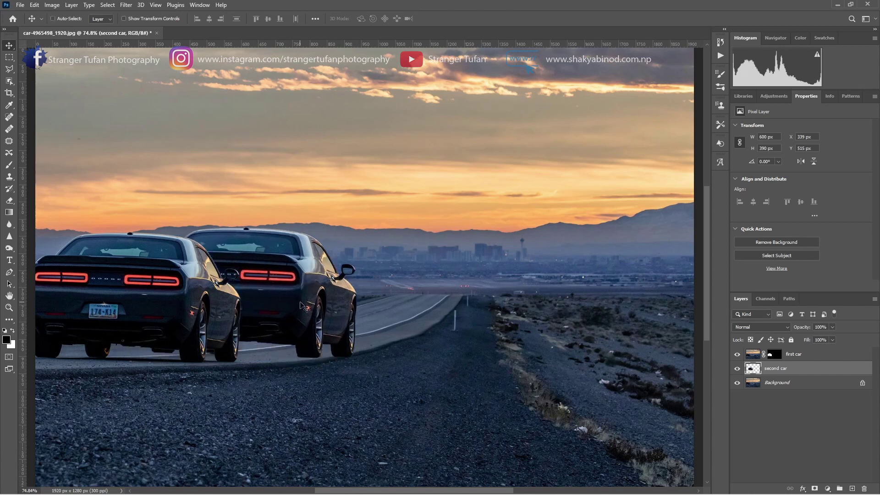
key(ctrl+t)
drag(357, 358, 338, 346)
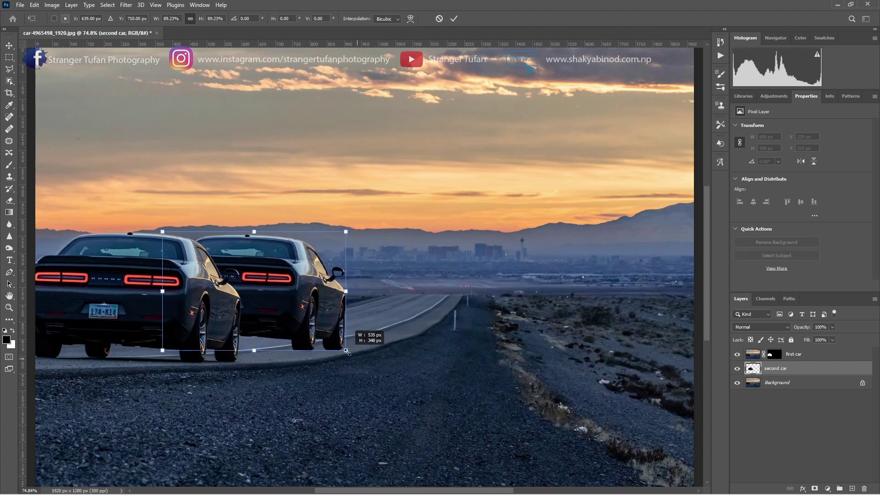
mouse_move(292, 304)
mouse_down()
mouse_move(311, 343)
mouse_move(297, 337)
mouse_move(346, 344)
mouse_up()
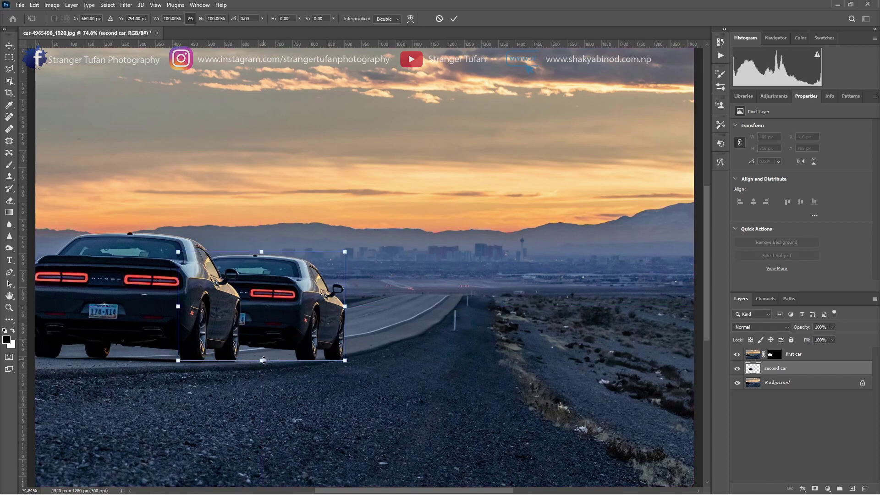
Step: Fine-tune the second car's perspective, width and 1.9° slant, committing at 492 × 316 px
drag(346, 361, 342, 362)
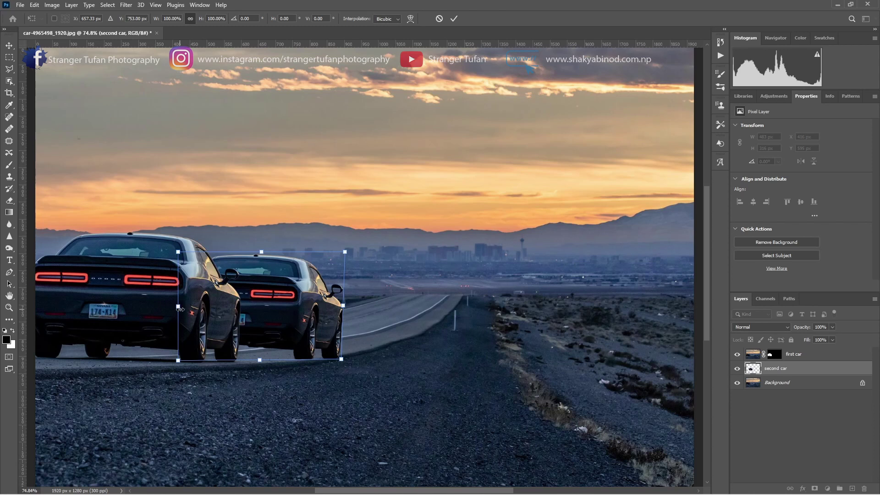
drag(178, 307, 175, 306)
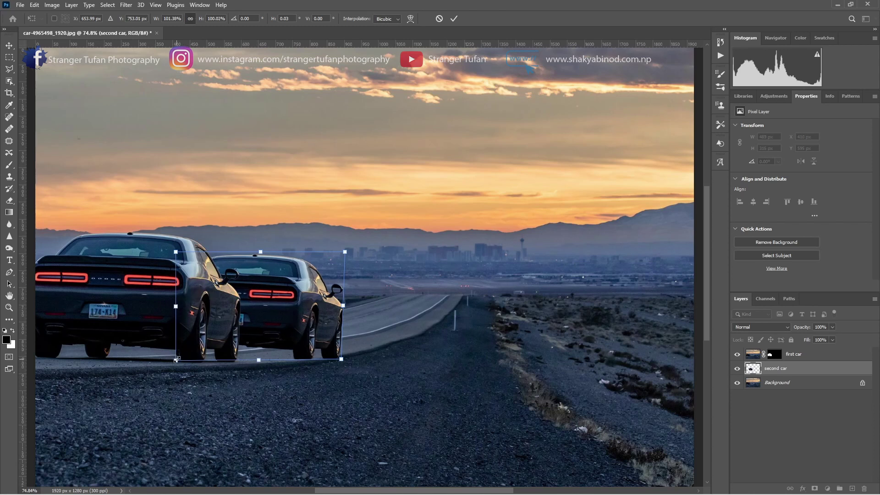
drag(177, 361, 175, 361)
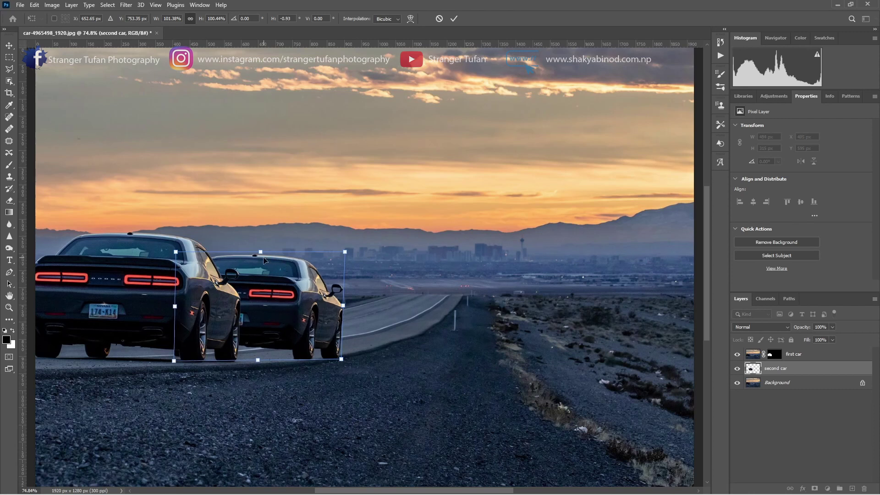
drag(261, 255, 257, 256)
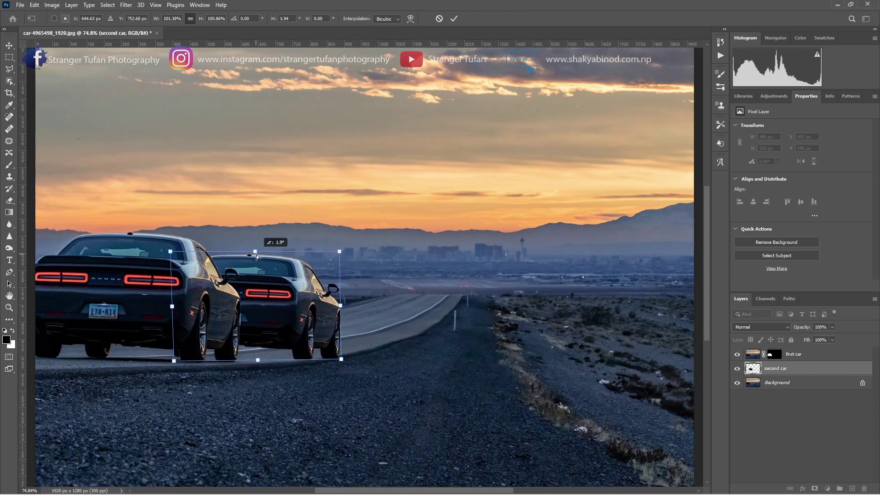
drag(292, 307, 288, 307)
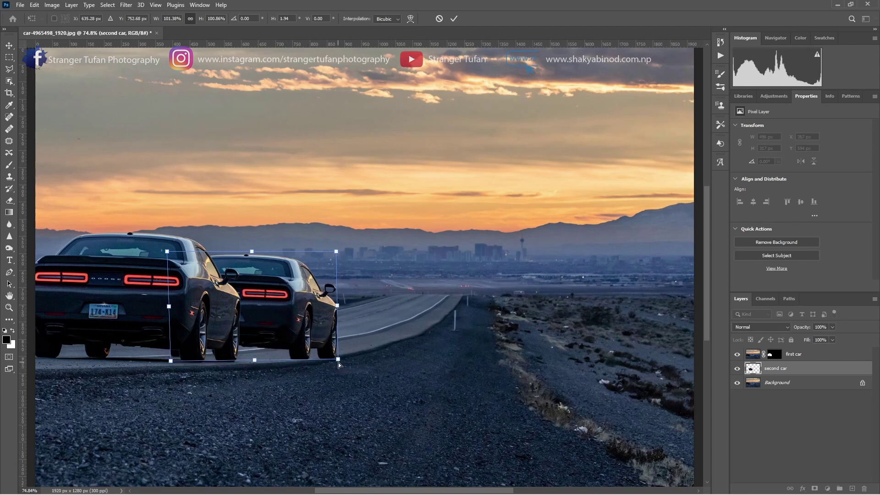
key(Return)
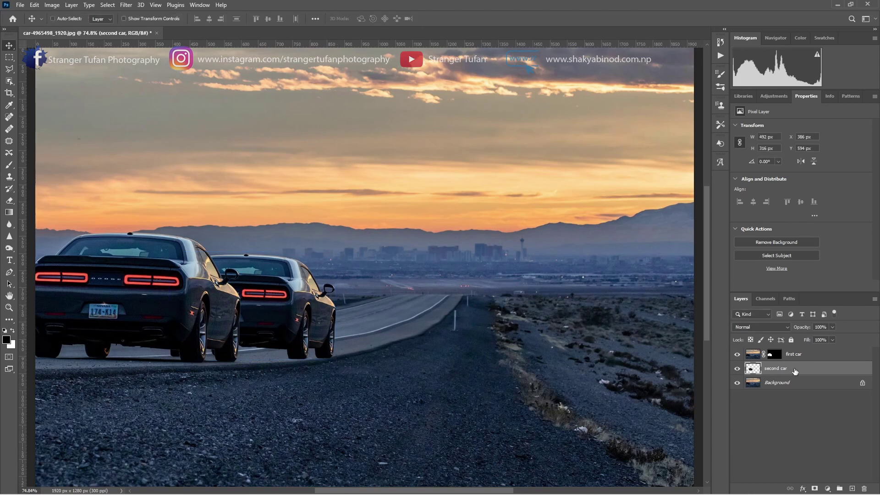
Step: Duplicate second car as a 'third car' layer placed beneath second car
key(ctrl+j)
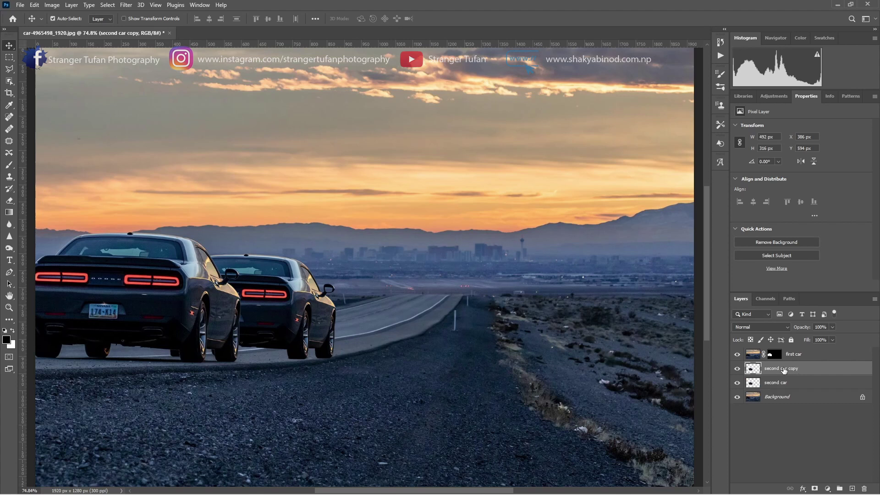
double_click(785, 369)
text(third car)
key(Return)
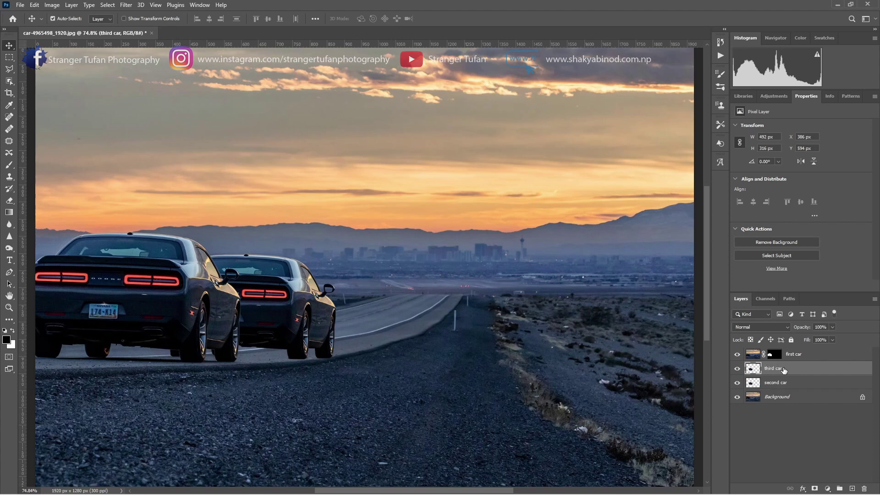
drag(753, 369, 756, 390)
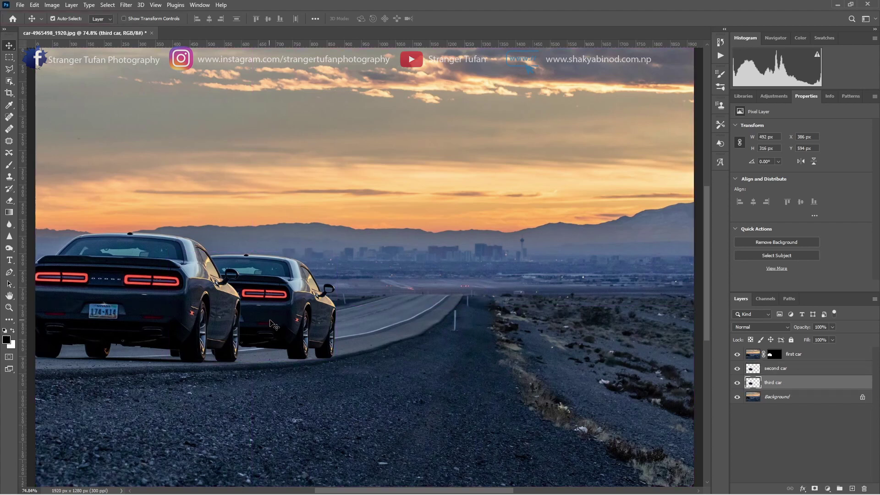
Step: Undo two accidental moves of the second car
mouse_move(279, 324)
mouse_down()
mouse_move(316, 304)
mouse_move(356, 307)
mouse_up()
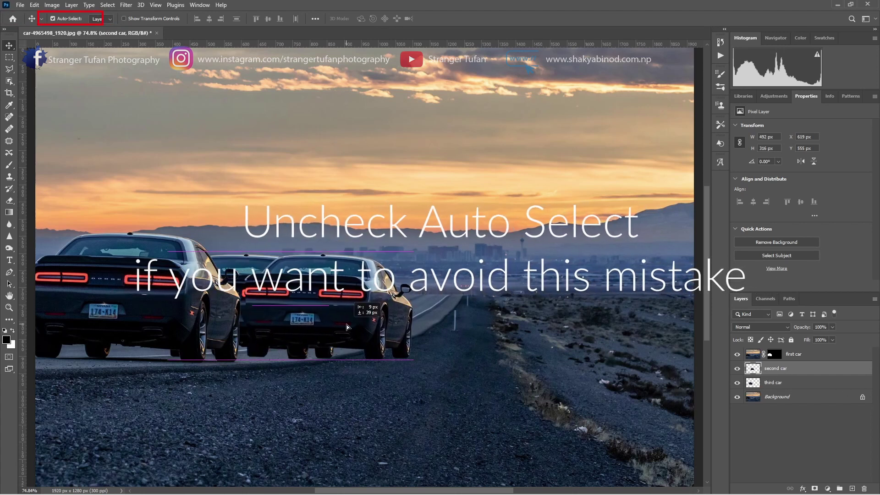
key(ctrl+z)
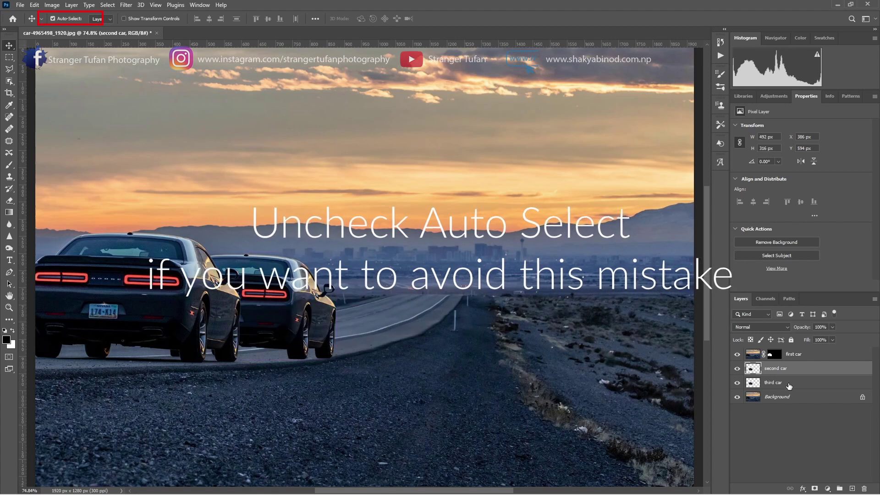
drag(285, 303, 328, 314)
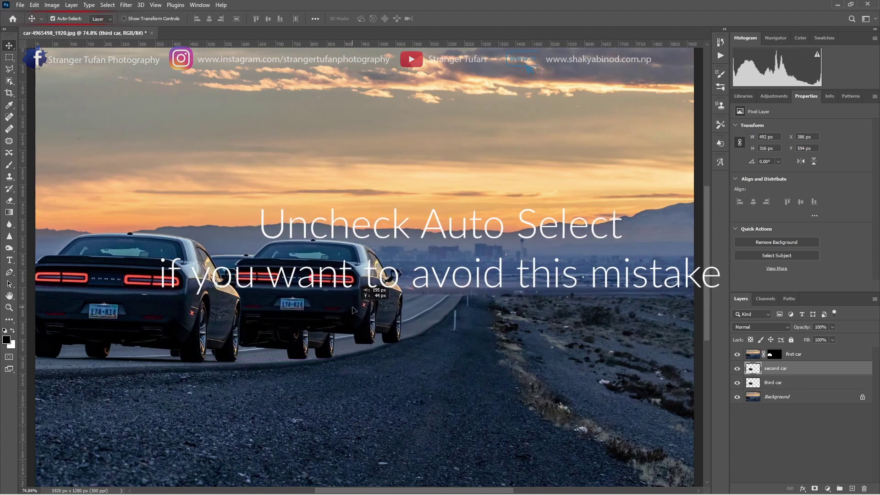
key(ctrl+z)
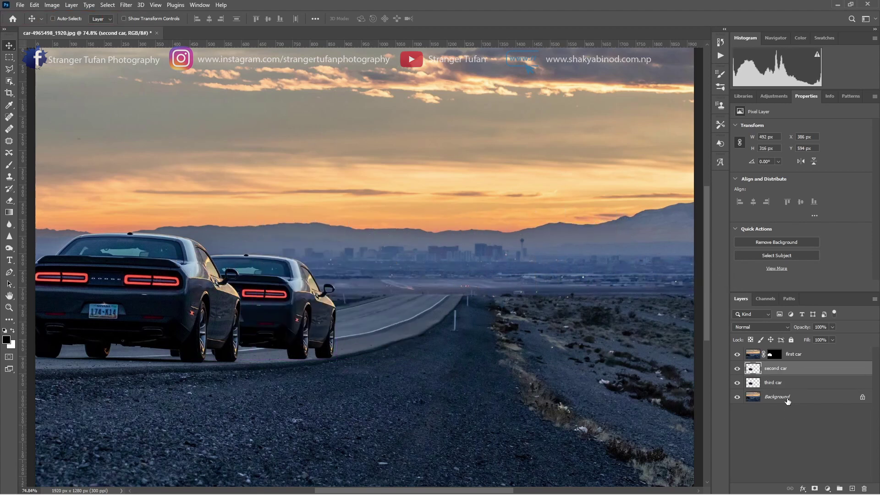
Step: Move the third car ahead of the second car along the road
click(778, 383)
key(ctrl+t)
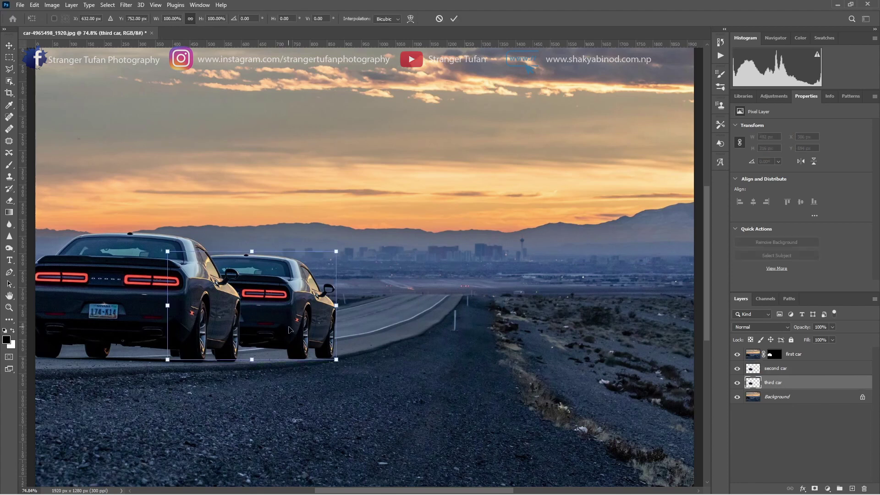
drag(289, 330, 350, 323)
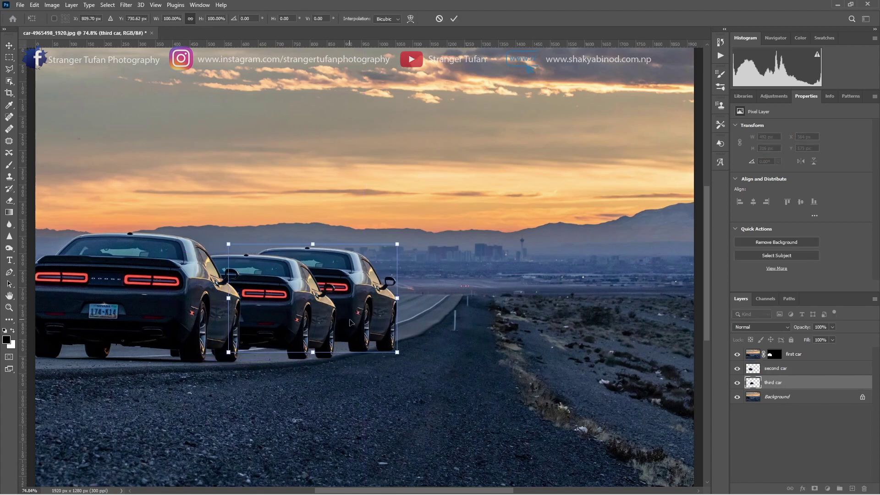
key(Return)
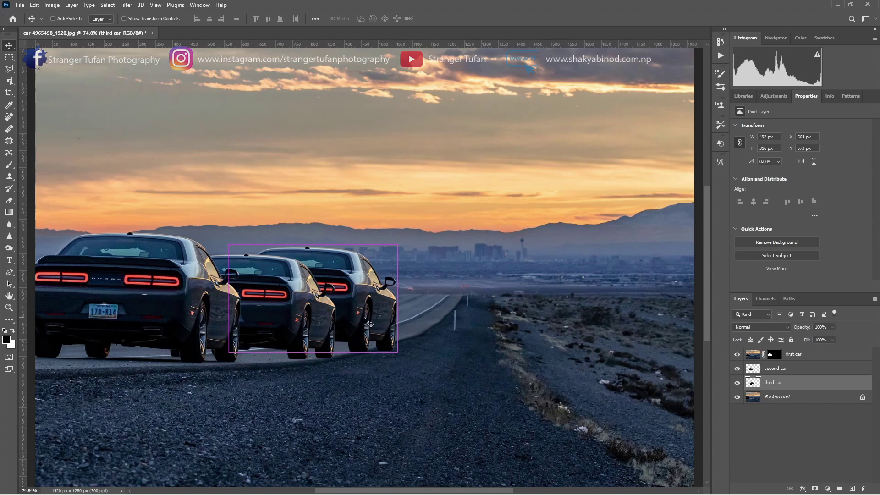
Step: Shrink the third car to about 68% and skew it to follow the road's perspective
key(ctrl+t)
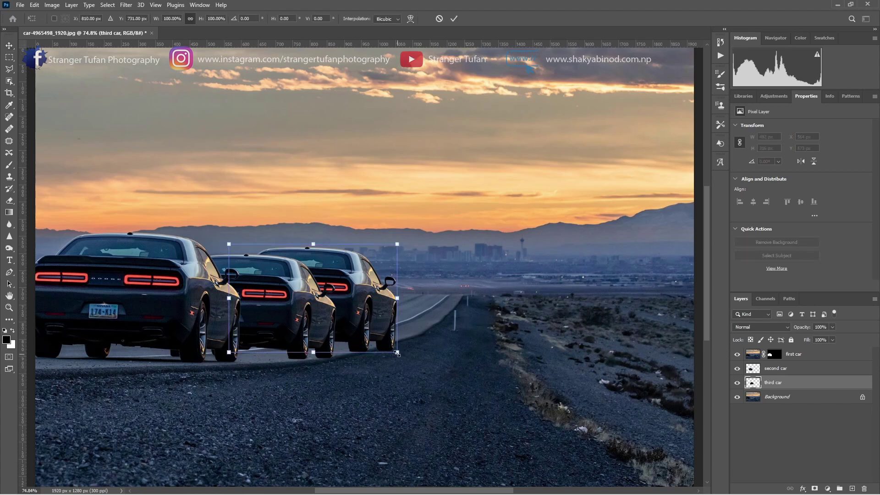
mouse_move(397, 353)
mouse_down()
mouse_move(376, 342)
mouse_move(374, 327)
mouse_up()
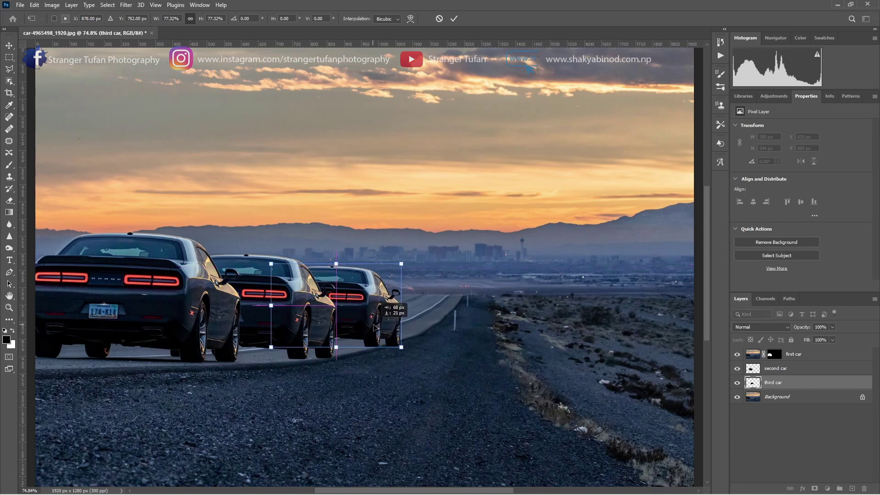
drag(401, 349, 377, 337)
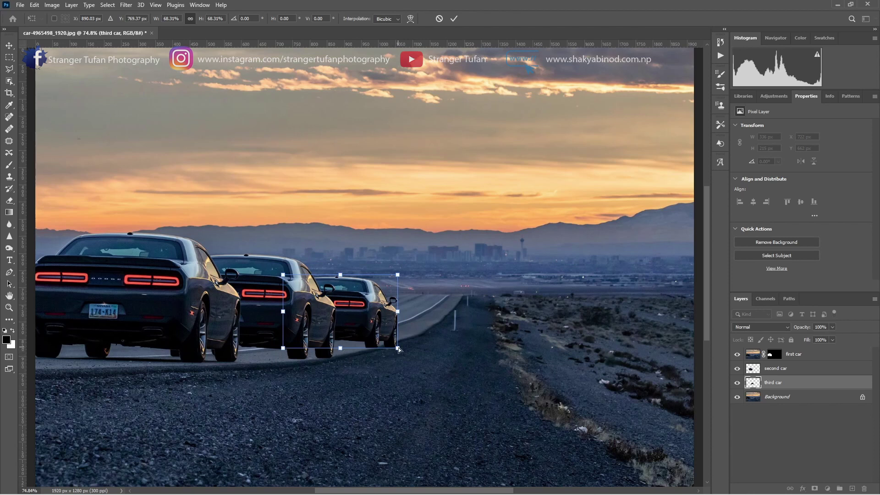
drag(394, 351, 392, 347)
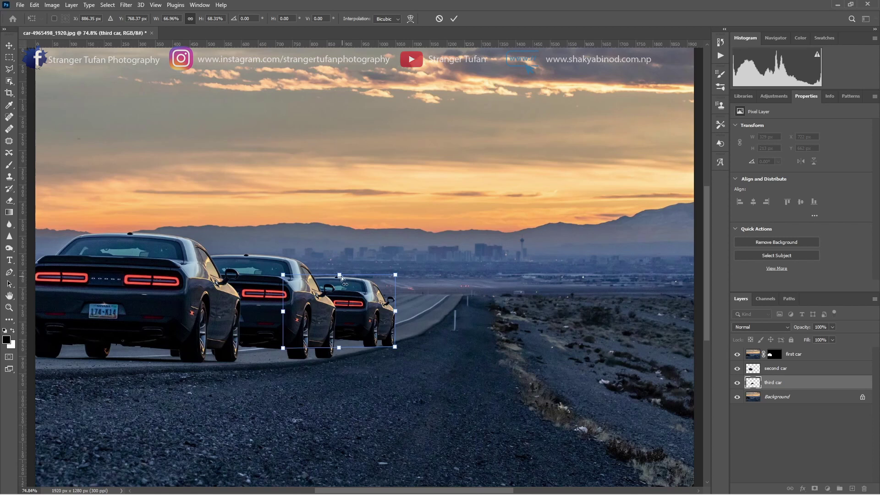
drag(340, 276, 338, 278)
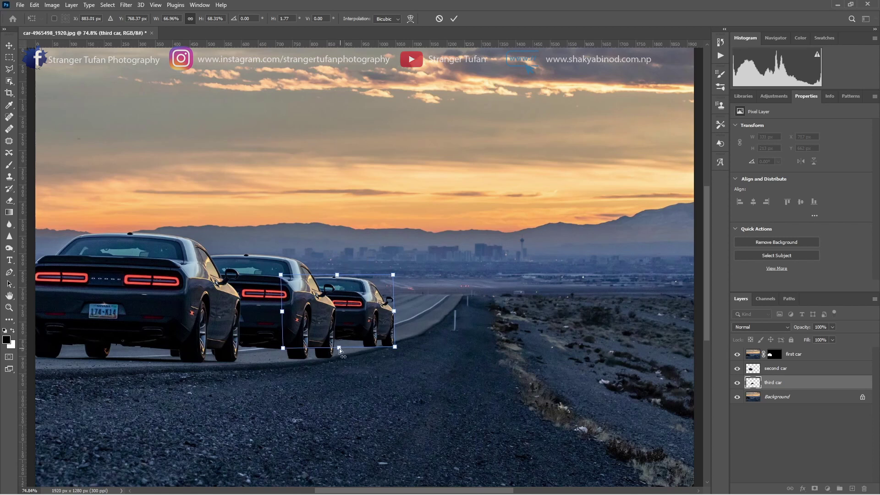
drag(339, 348, 334, 348)
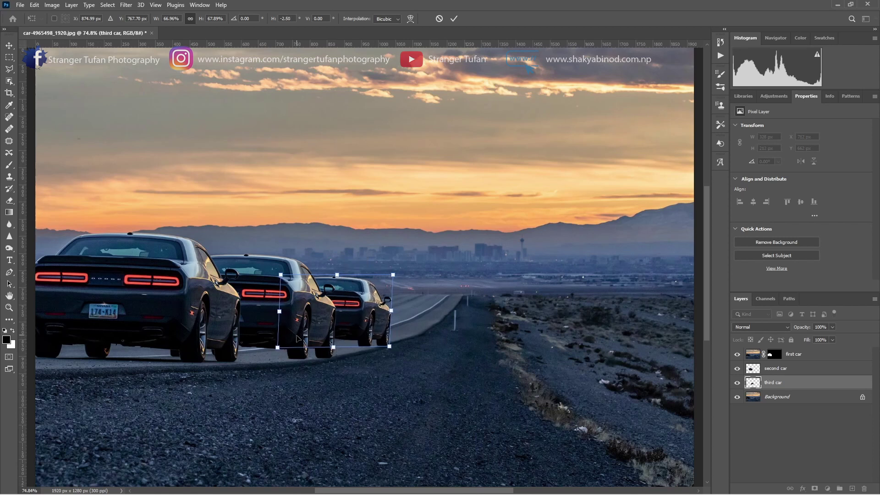
drag(280, 351, 284, 350)
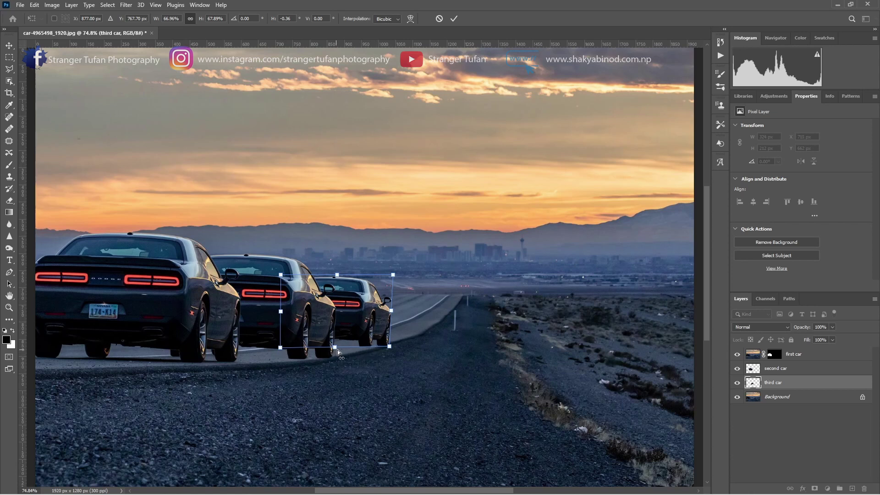
drag(392, 276, 389, 275)
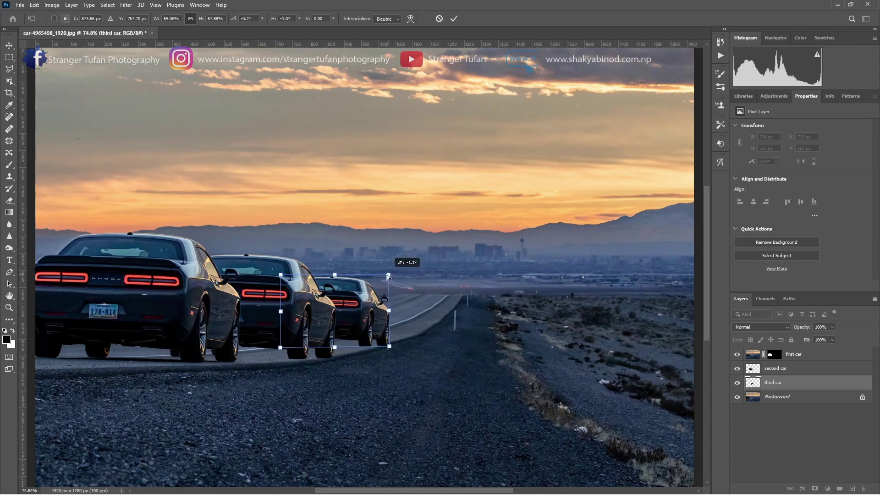
key(Return)
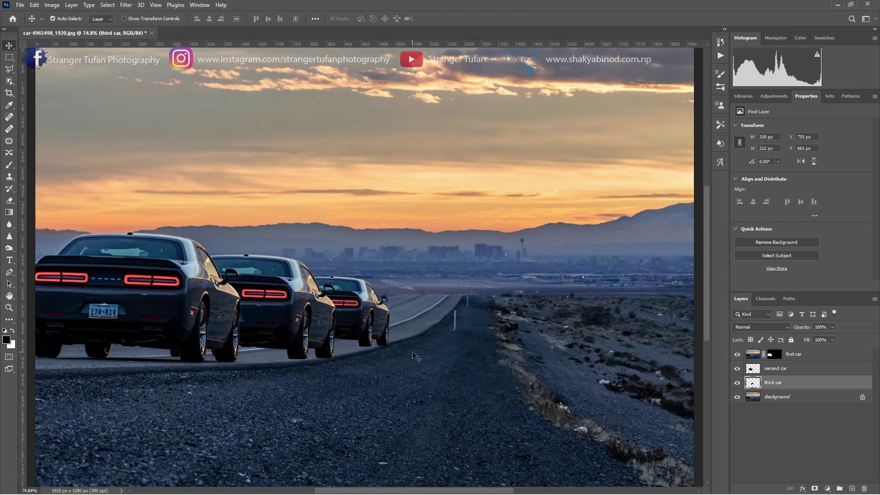
Step: Reposition, shrink and narrow the third car slightly more, ending at 285 × 194 px
mouse_move(367, 326)
mouse_down()
mouse_move(392, 348)
mouse_move(370, 339)
mouse_up()
key(ctrl+t)
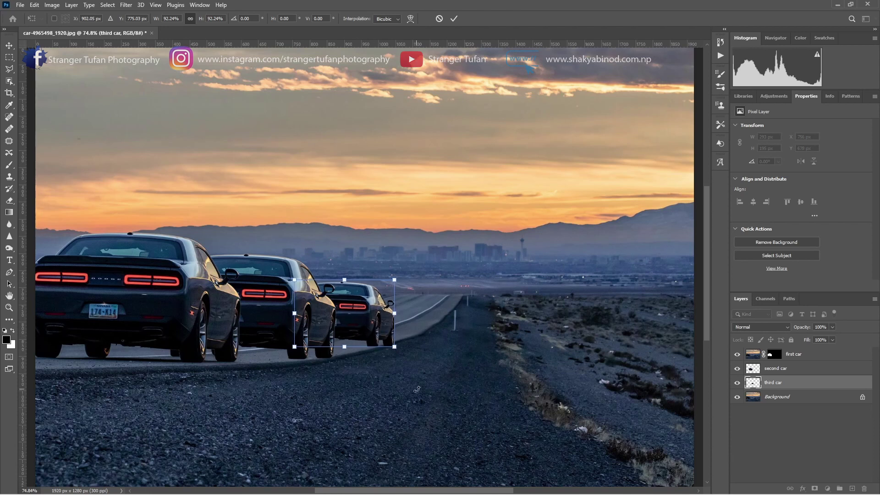
key(Return)
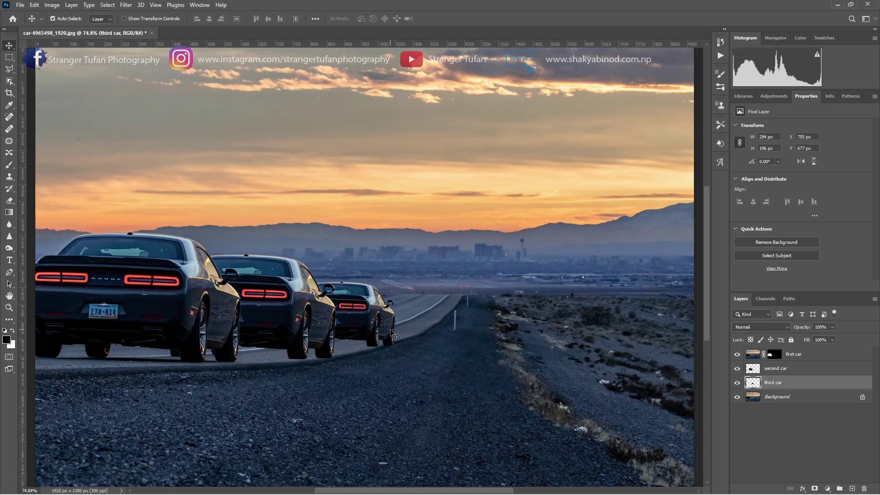
key(ctrl+t)
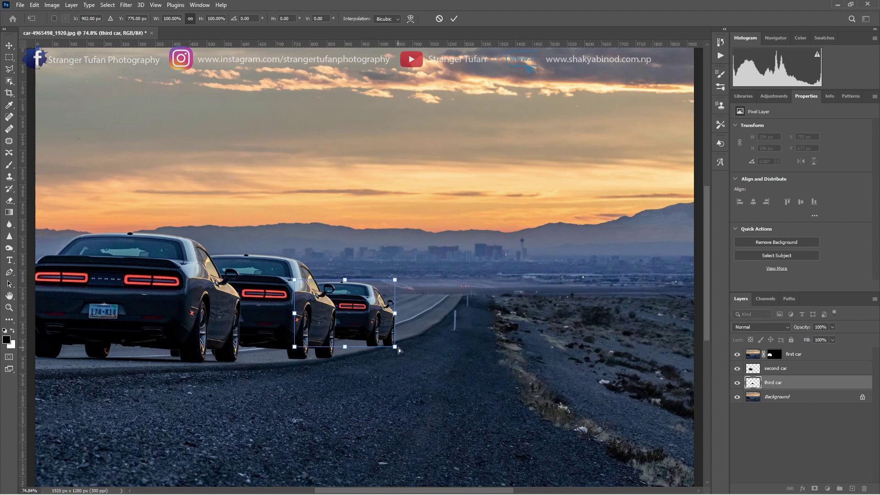
drag(398, 348, 395, 346)
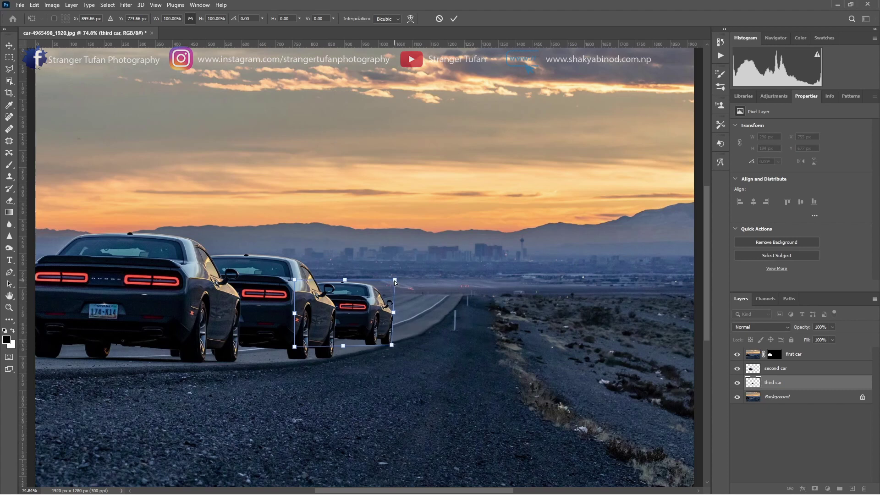
drag(395, 281, 391, 281)
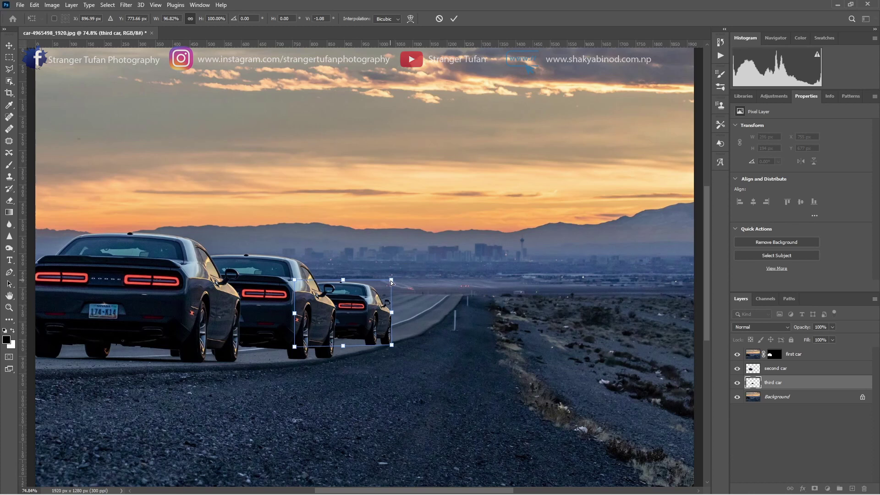
key(Return)
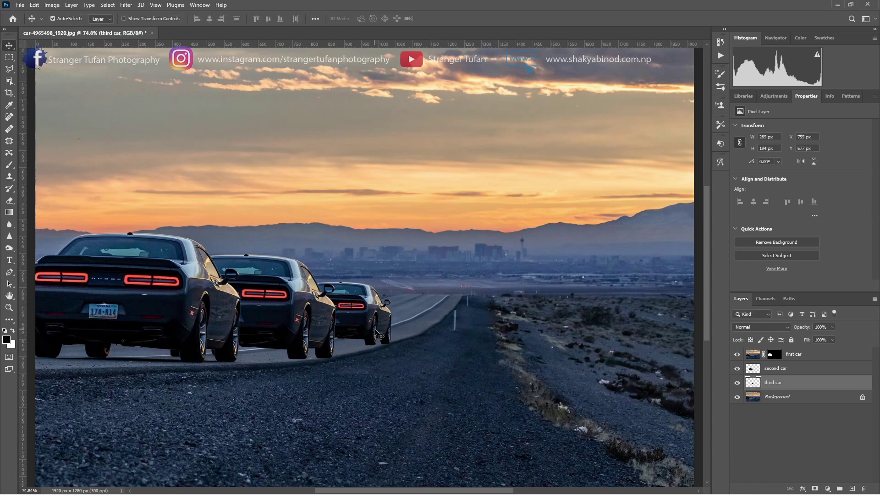
key(Left)
key(Left)
key(Left)
key(Down)
key(Down)
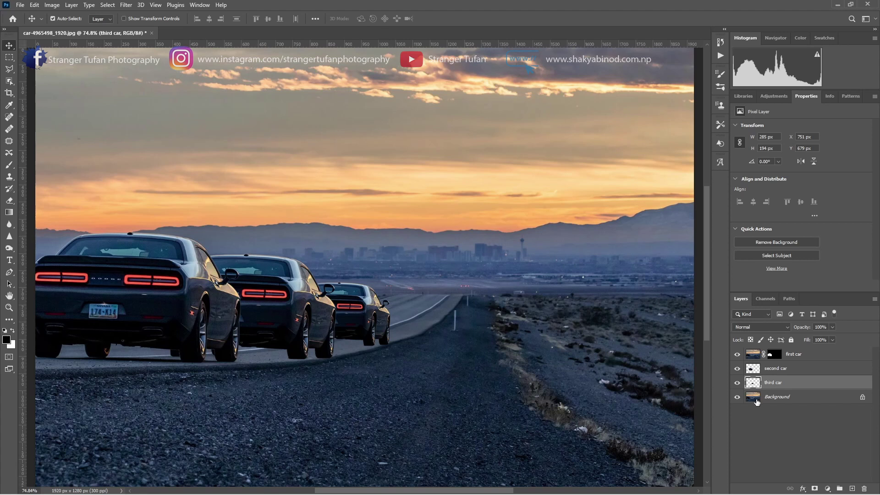
Step: Polygonal-lasso a road strip under the first car on Background and copy it to a new layer
click(757, 402)
click(12, 73)
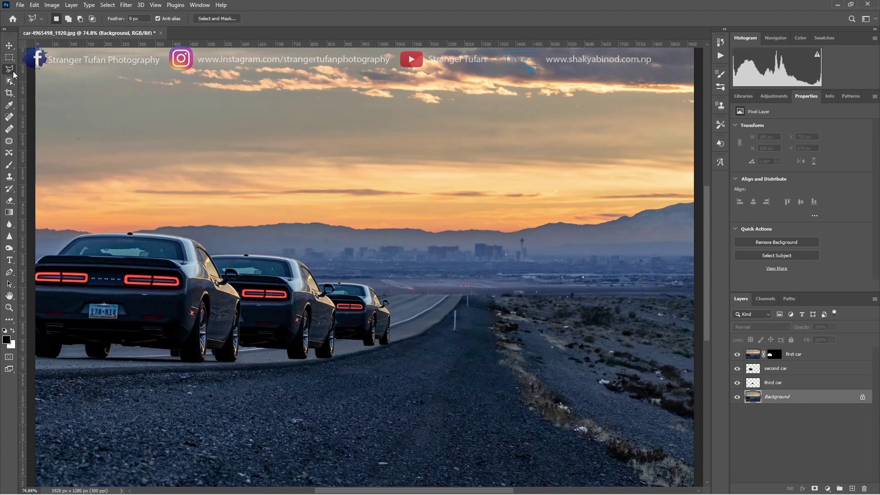
click(56, 362)
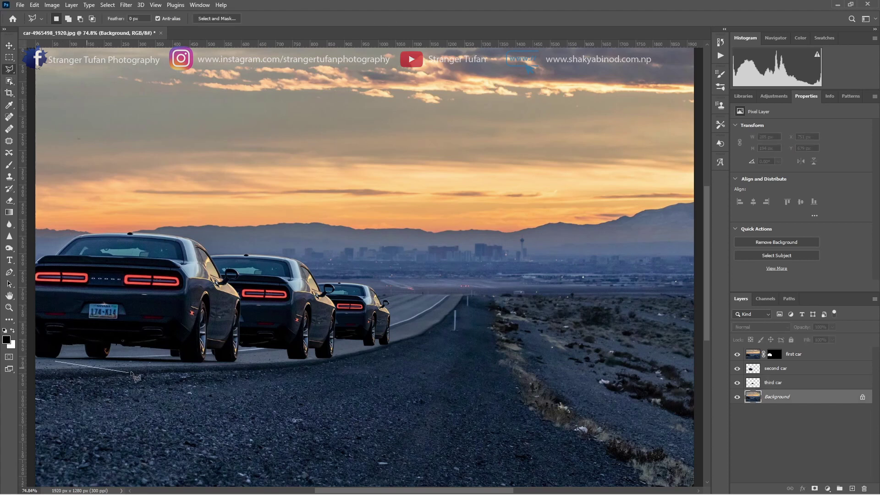
click(182, 364)
click(179, 357)
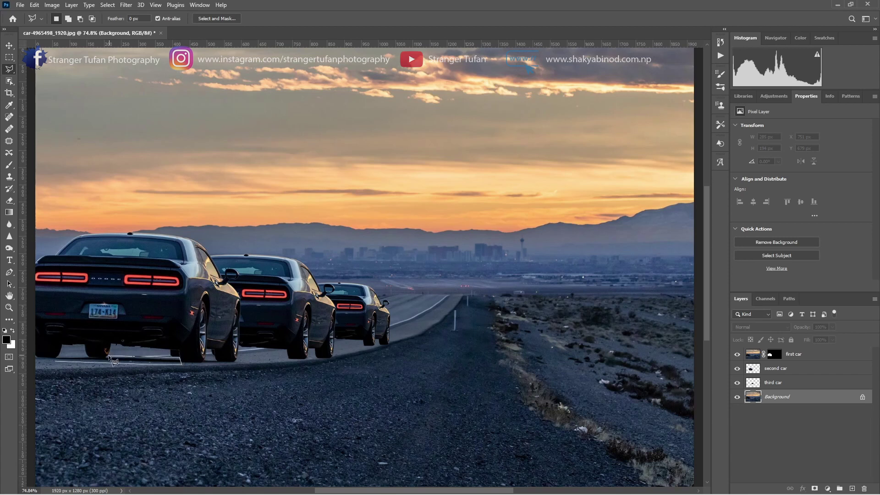
click(56, 362)
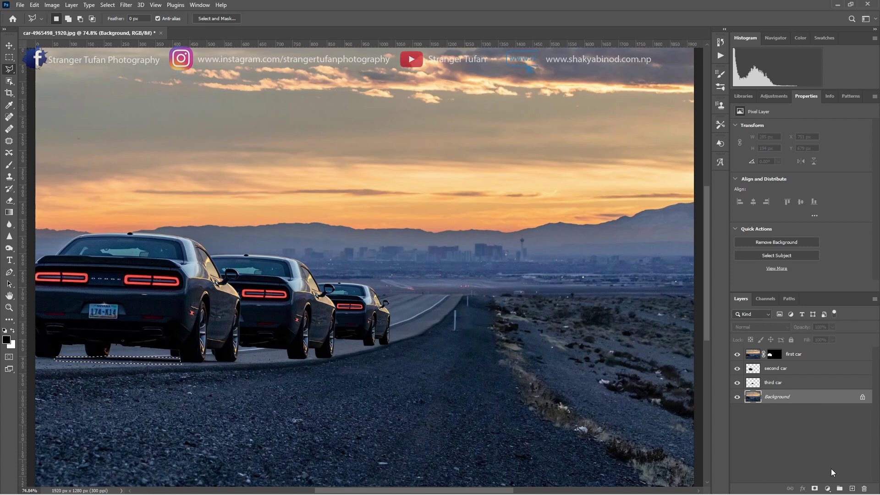
key(ctrl+j)
Step: Stack the road copy above first car, name it 'shaow of second car', and slide it under the second car
drag(775, 398, 779, 354)
double_click(772, 354)
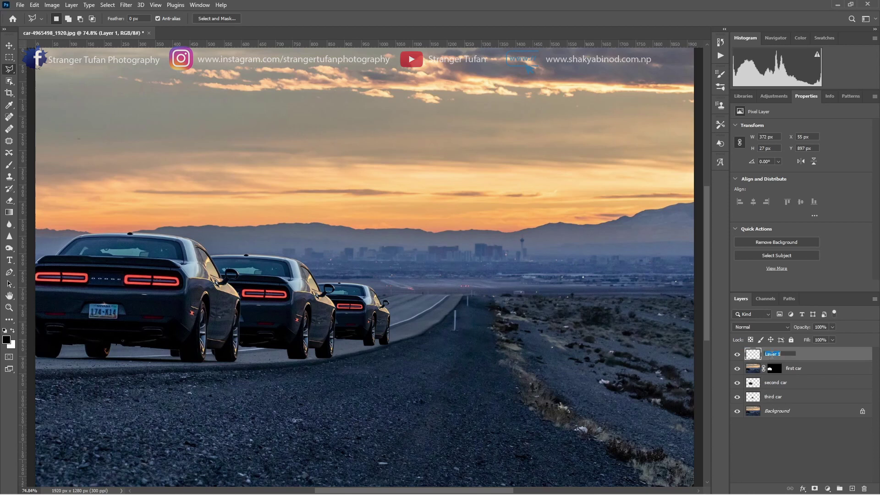
text(shaow of second car)
key(Return)
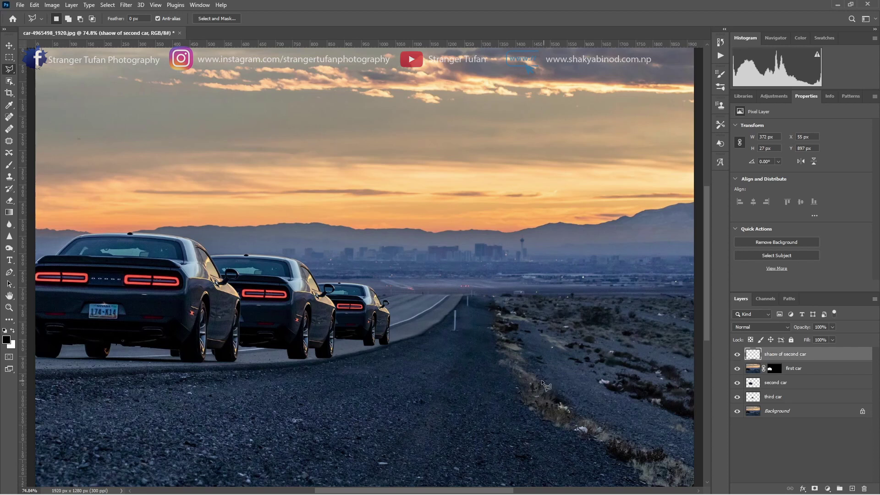
key(v)
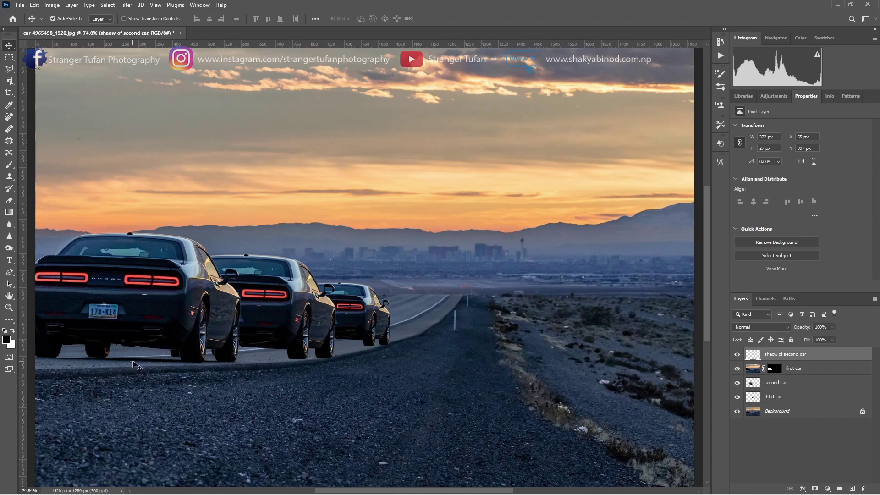
drag(134, 360, 243, 356)
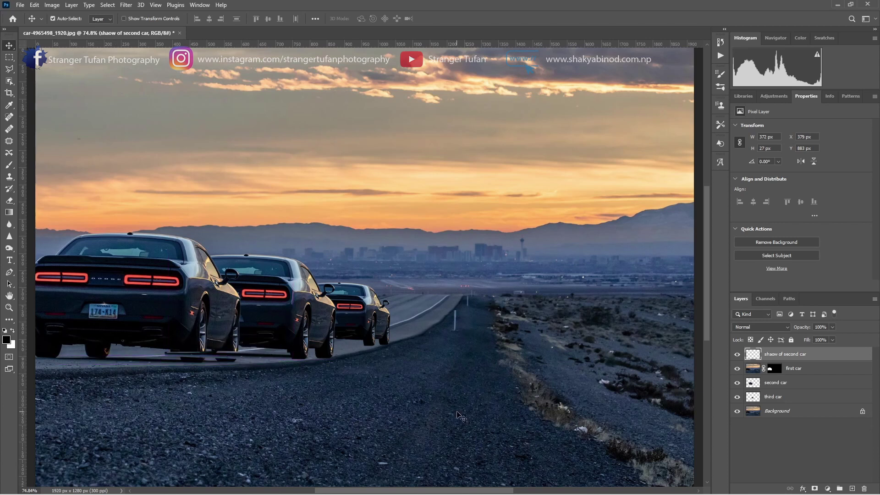
key(Left)
key(Left)
key(Left)
Step: Set the shadow layer's This Layer white slider to 48 and Darken mode, then add a layer mask
double_click(869, 358)
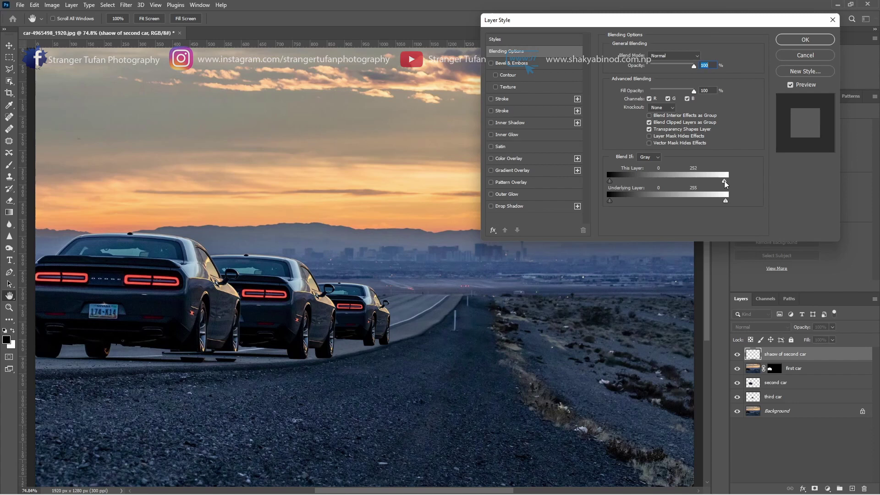
drag(725, 184, 633, 186)
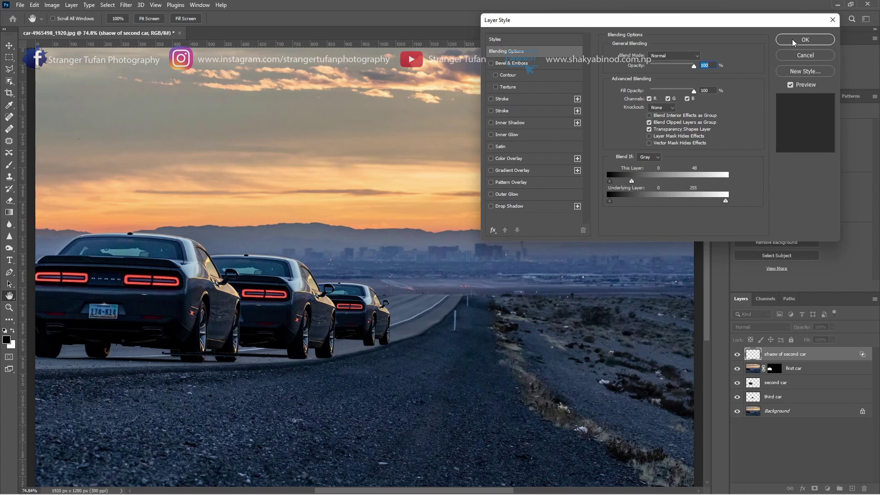
click(674, 55)
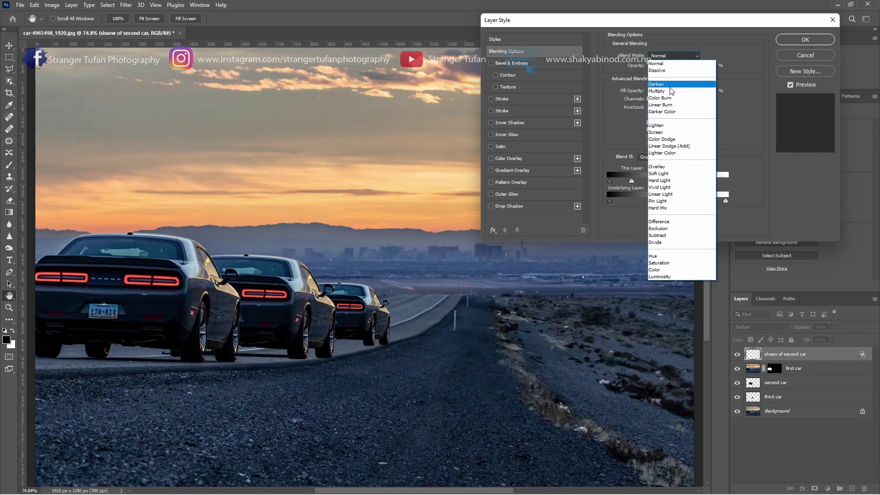
click(672, 71)
click(806, 42)
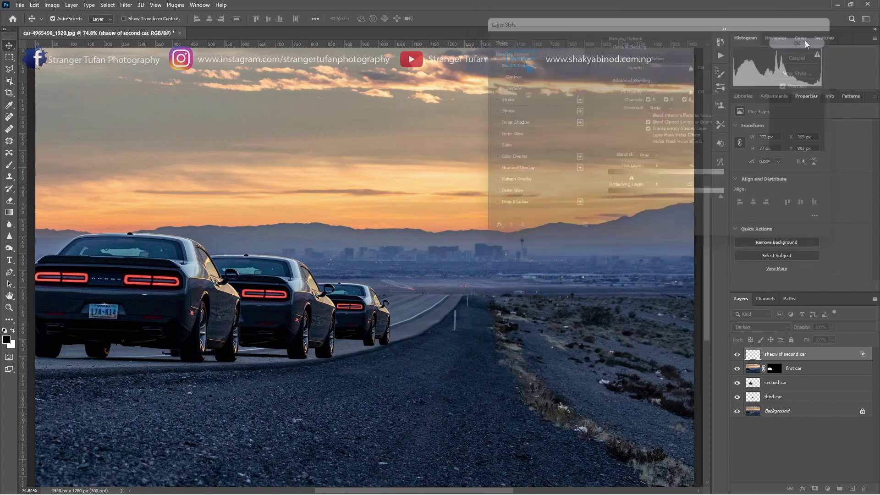
click(815, 488)
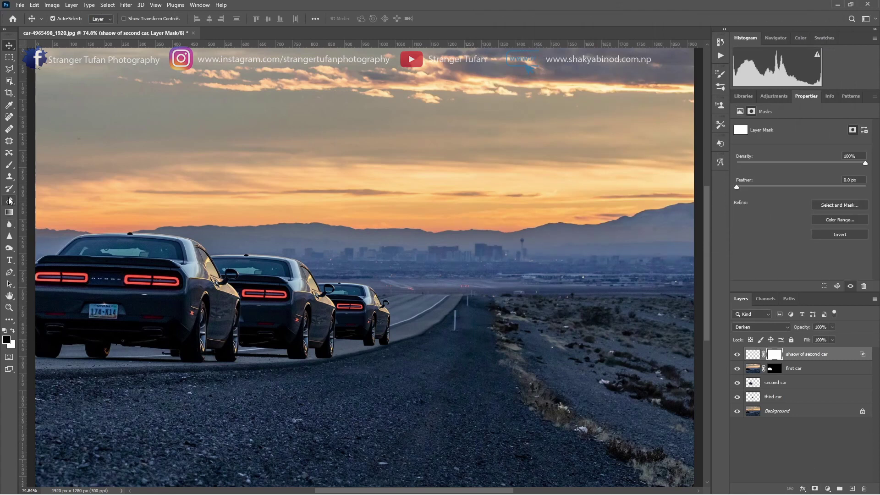
Step: Paint black on the shadow mask over the first car's rear wheel, then duplicate the shadow layer
click(8, 167)
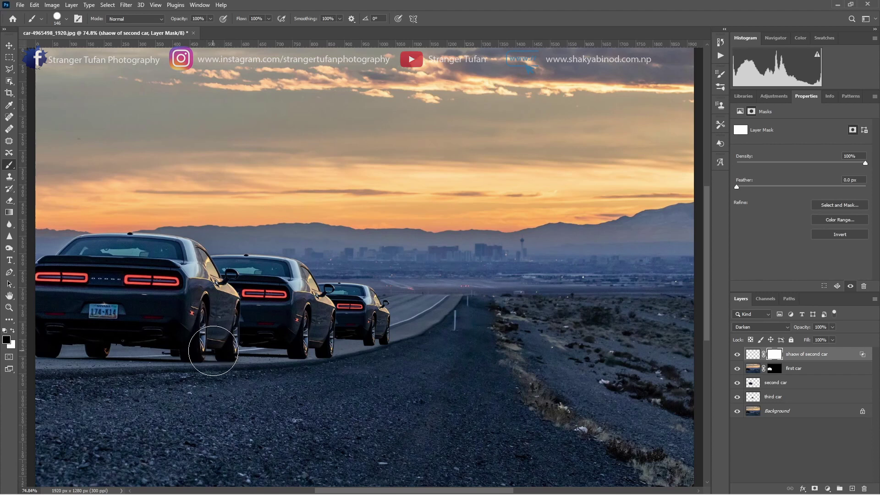
mouse_move(214, 351)
mouse_down()
mouse_move(193, 346)
mouse_move(211, 350)
mouse_up()
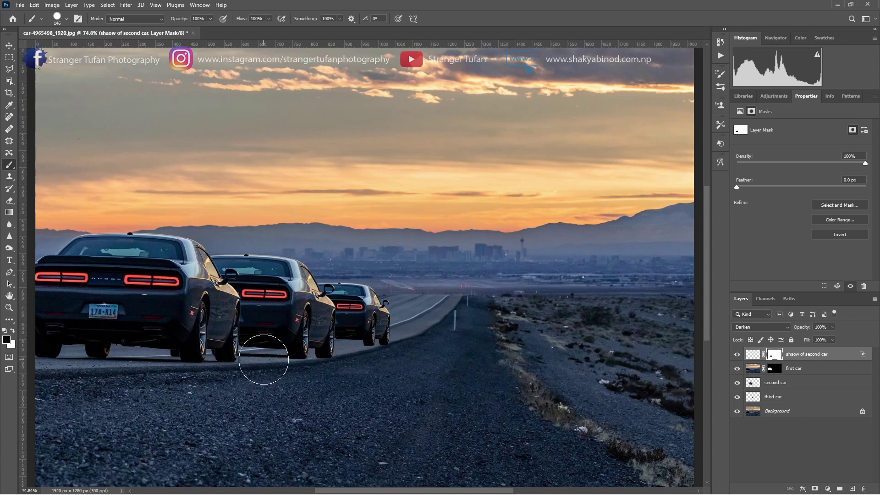
click(841, 357)
key(ctrl+j)
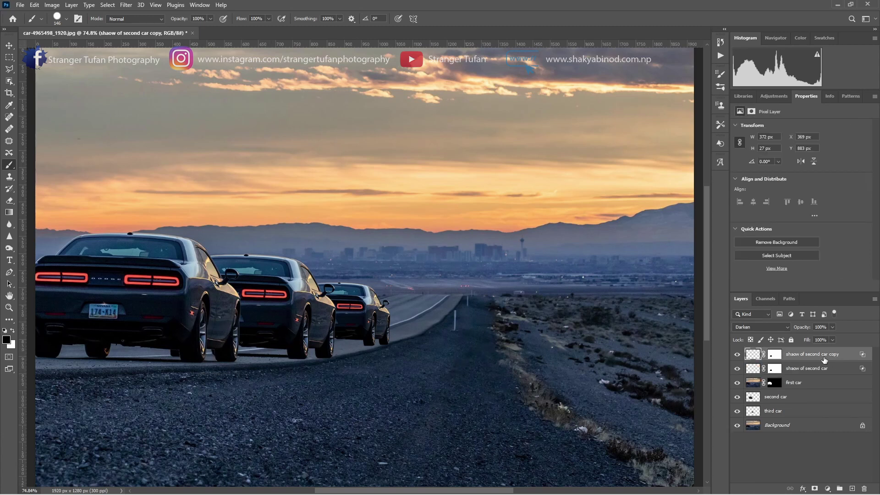
Step: Rename the copy 'shadow of third car', move it under the third car, and target its mask with the Brush
double_click(824, 357)
key(Return)
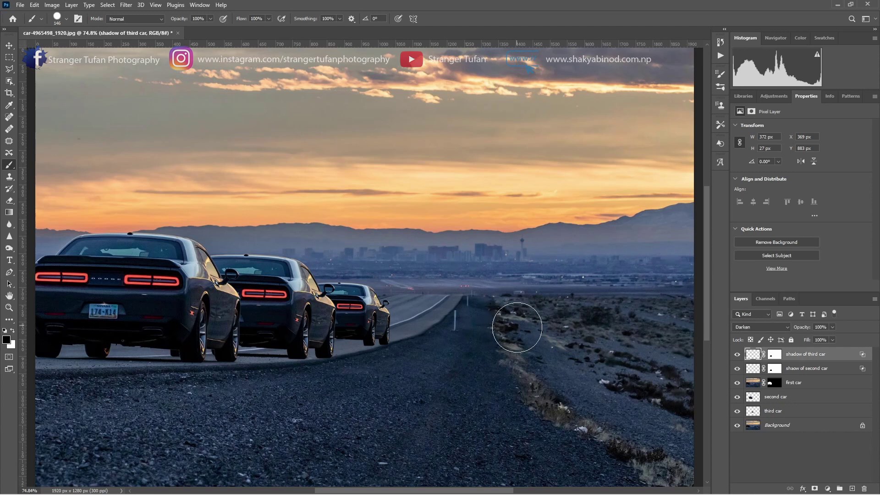
key(v)
drag(277, 360, 354, 346)
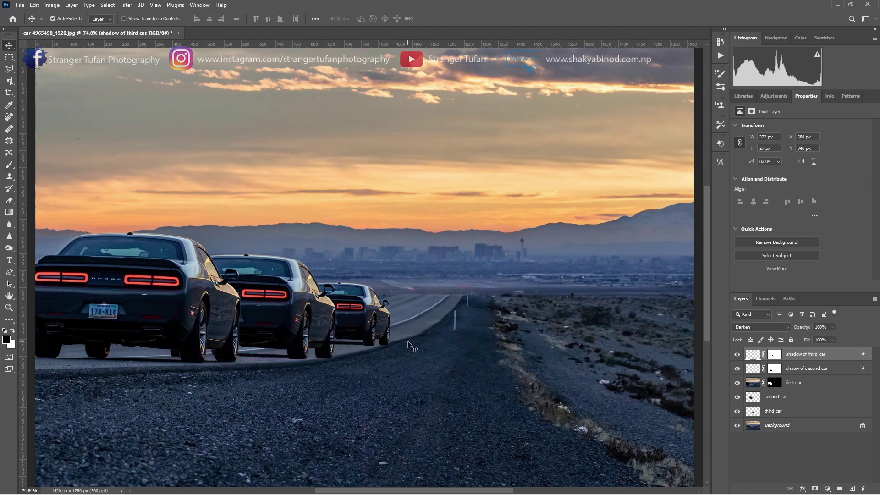
key(Down)
key(Down)
click(775, 354)
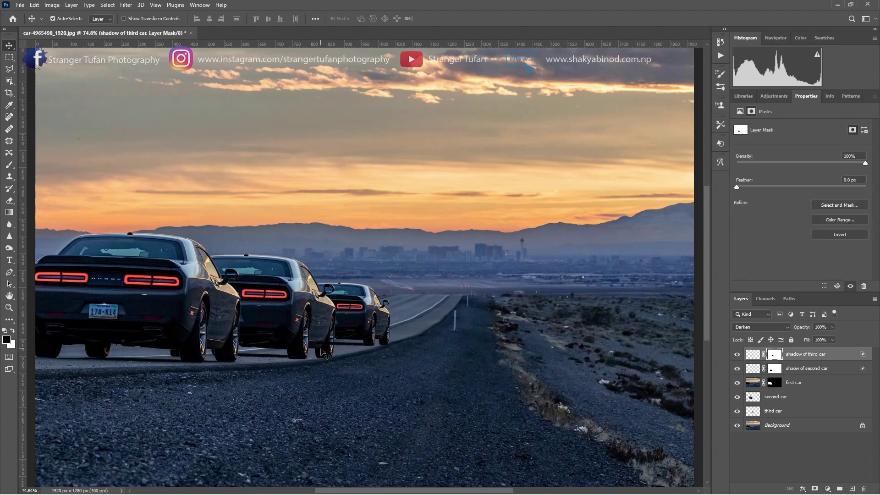
key(b)
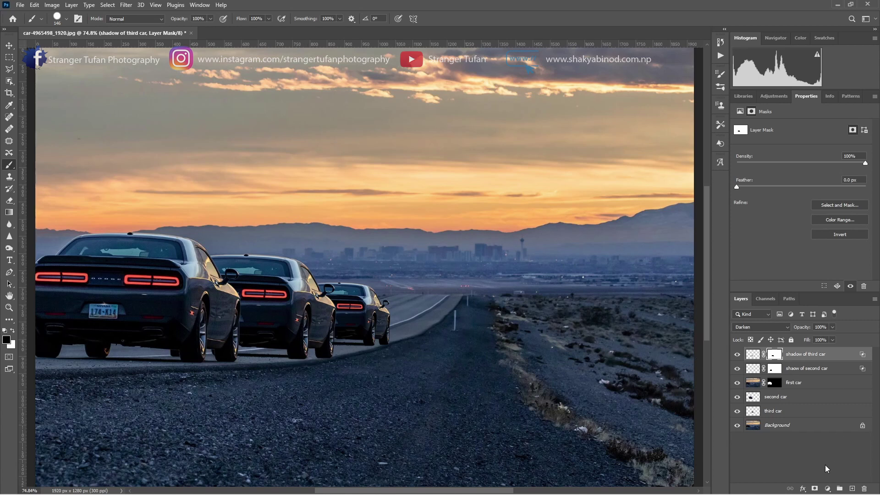
Step: Add a Color Lookup adjustment layer using the 3Strip.look 3DLUT file
click(827, 486)
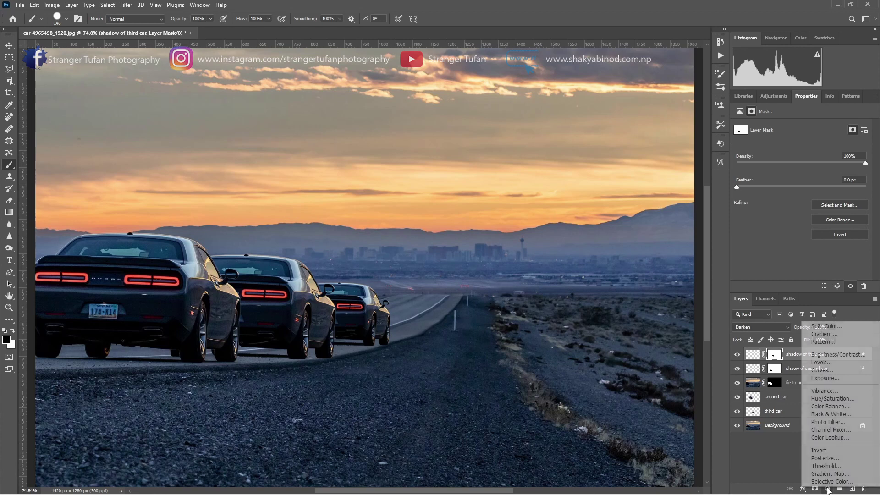
click(830, 440)
click(782, 128)
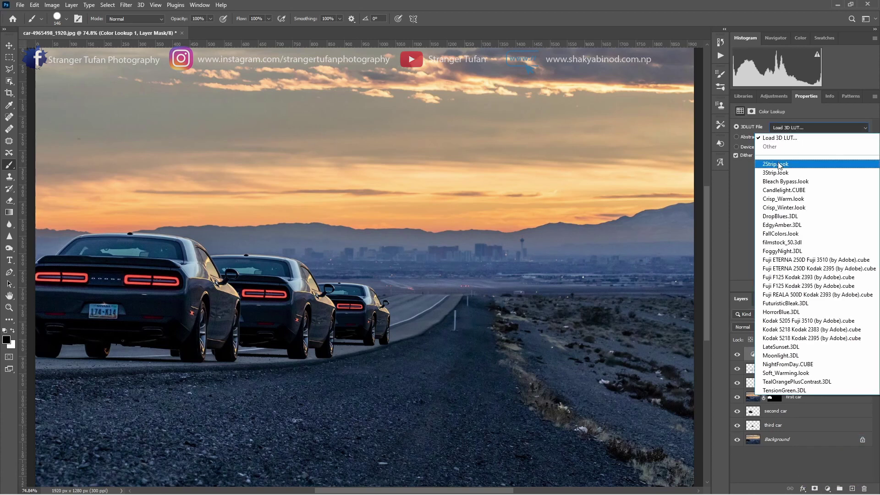
click(793, 138)
click(799, 165)
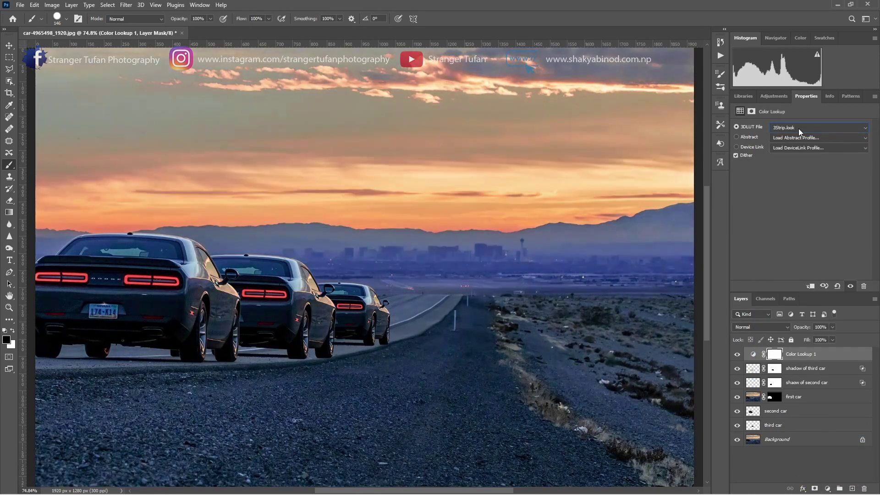
Step: Set the Color Lookup layer's opacity to 70% and select the third car's shadow layer
drag(804, 327, 798, 329)
text(70)
key(Return)
click(806, 369)
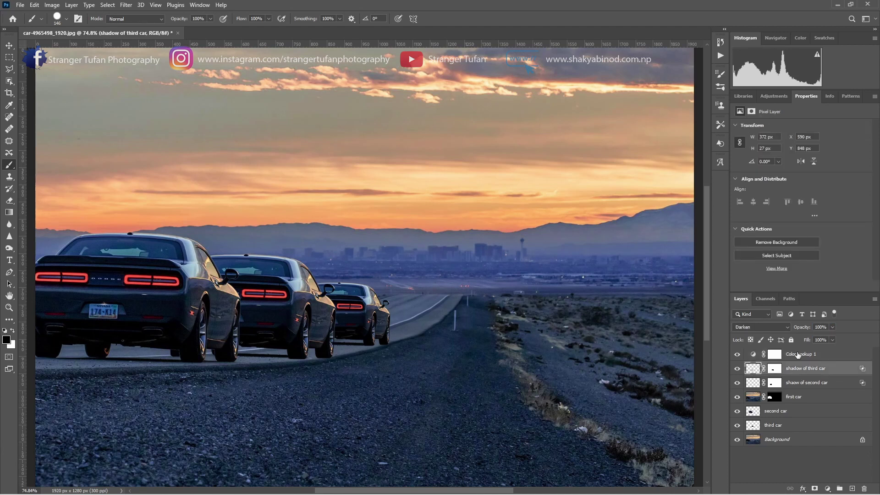
Step: Lower the third and second car shadow layers to 70% opacity
click(821, 327)
text(7)
text(0)
click(753, 386)
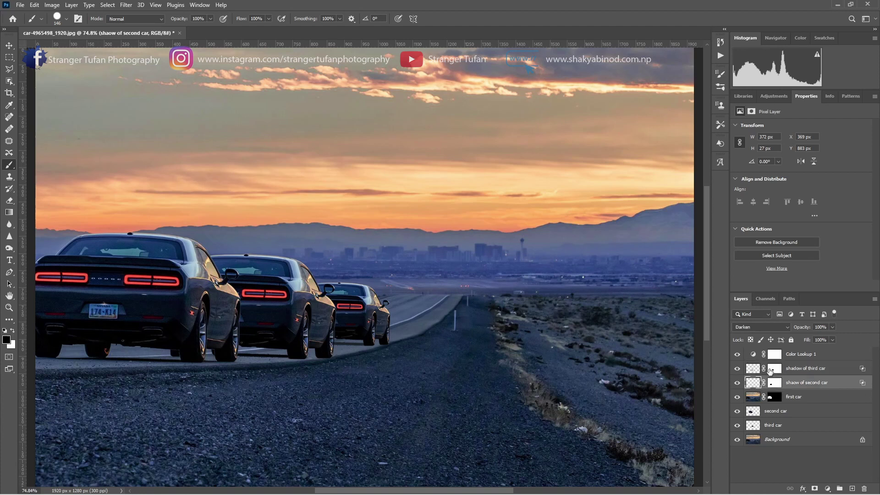
click(827, 327)
text(70)
Step: Toggle the Background layer's visibility to compare the original photo with the edit
alt+click(737, 440)
alt+click(737, 441)
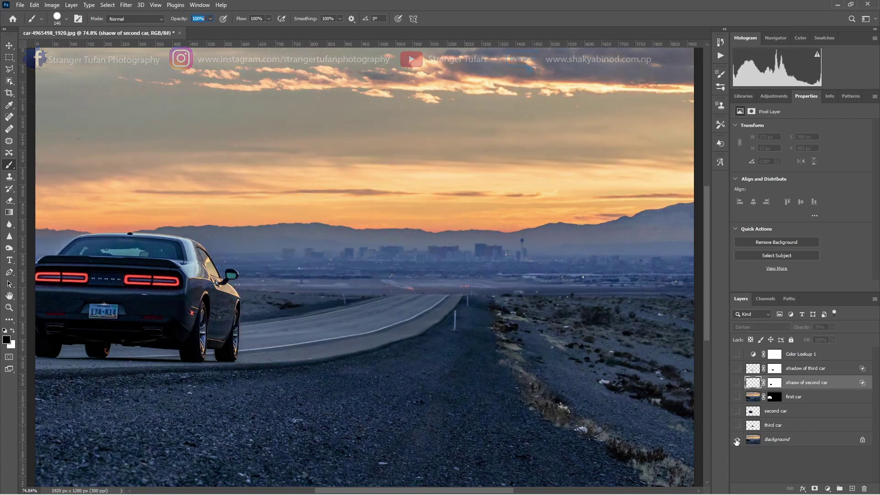
alt+click(737, 441)
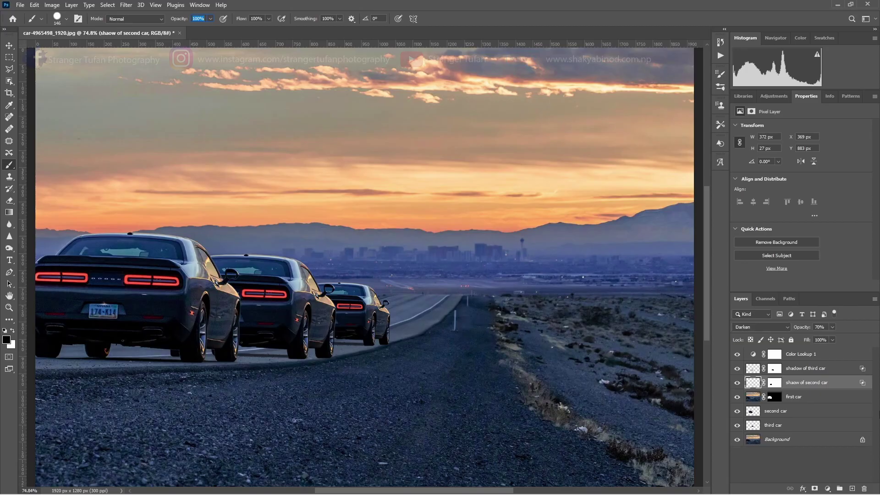